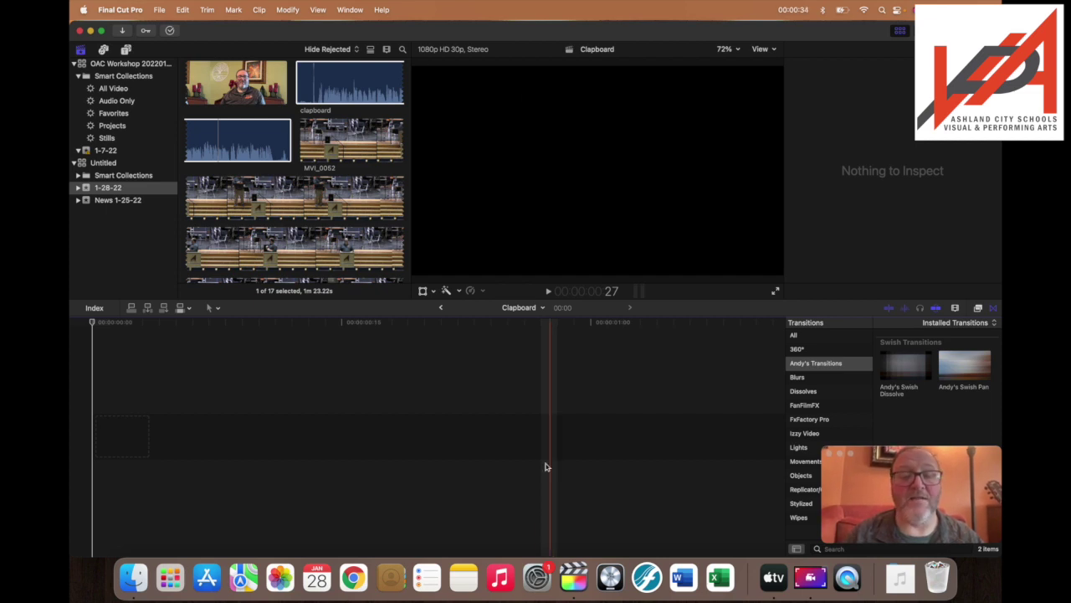
Place the IMG_9780.MOV clip at the start of the Clapboard project's timeline.
{"action": "left_click", "coordinate": [228, 87]}
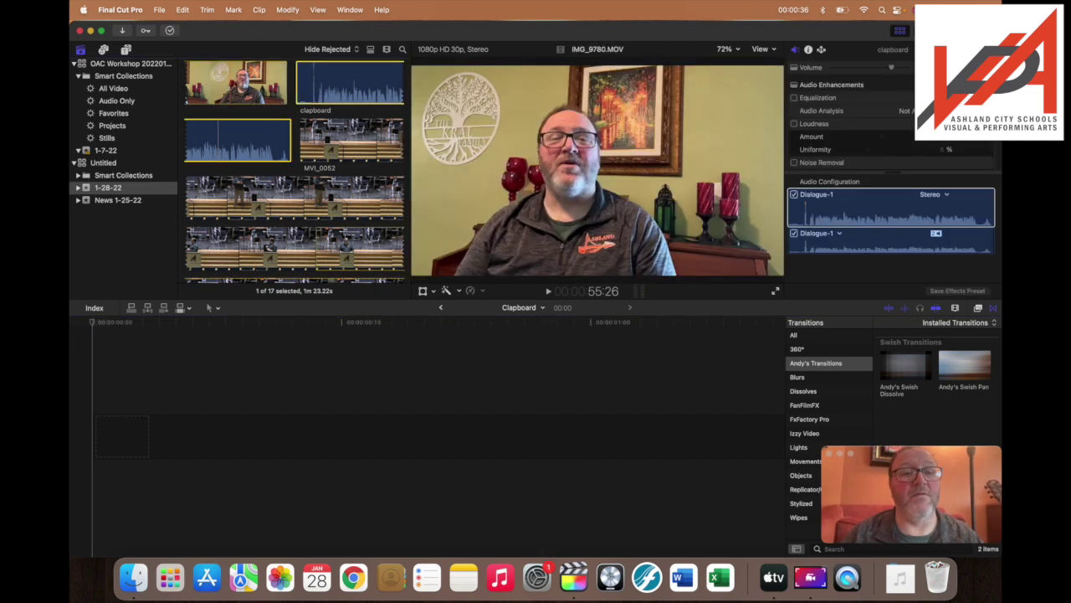
{"action": "key", "text": "F10"}
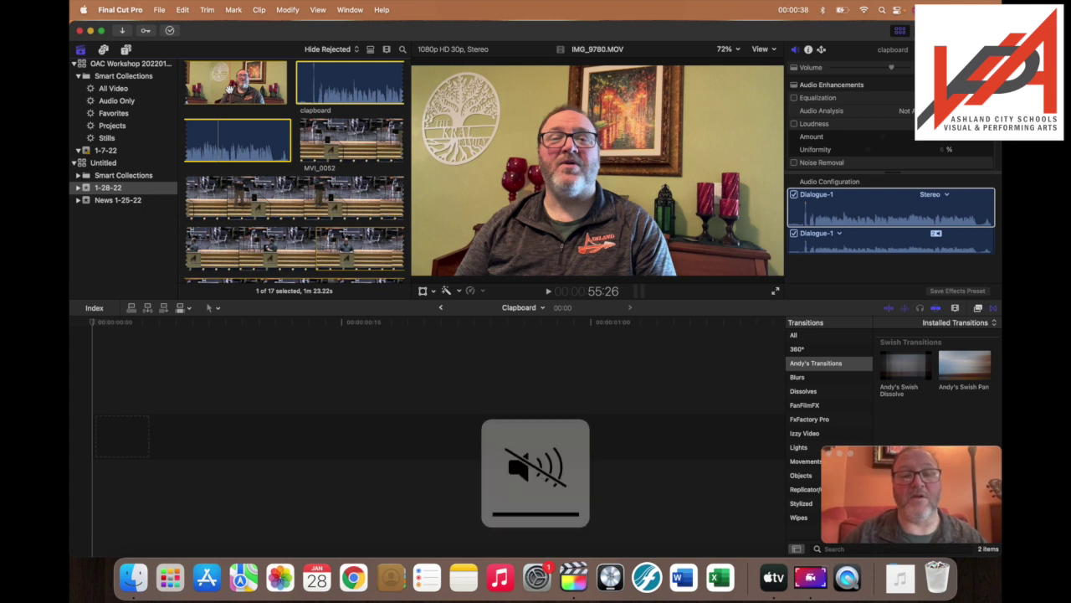
{"action": "left_click", "coordinate": [227, 87]}
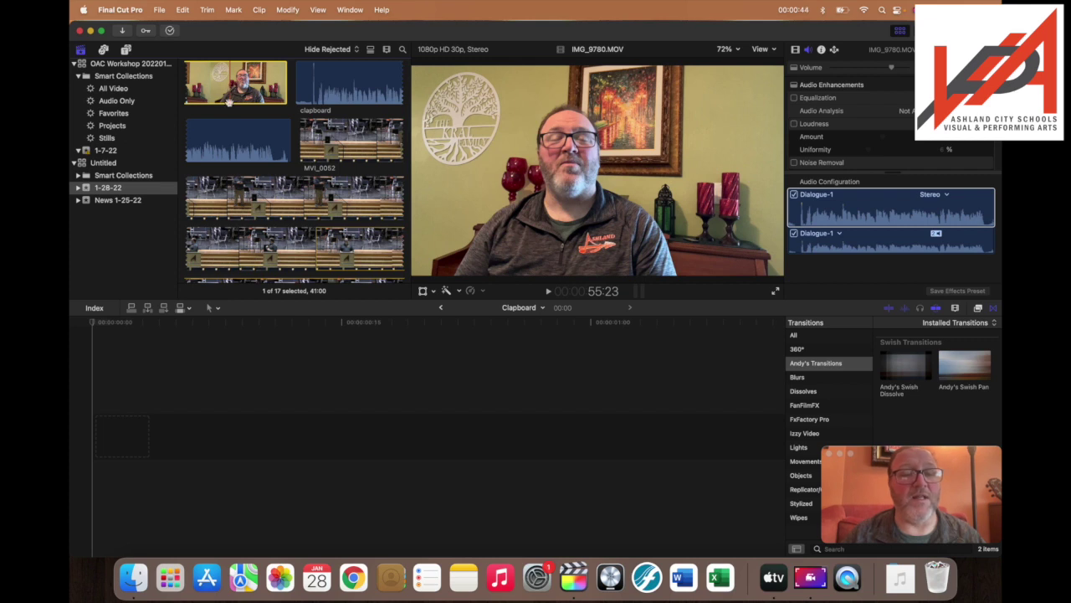
{"action": "left_click", "coordinate": [133, 577]}
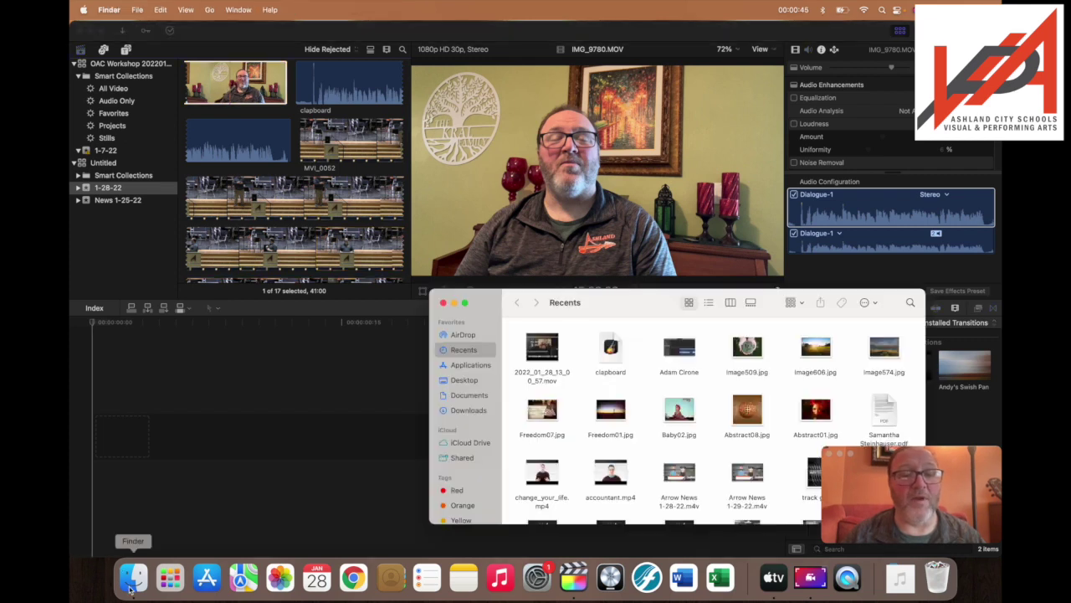
{"action": "left_click", "coordinate": [443, 302]}
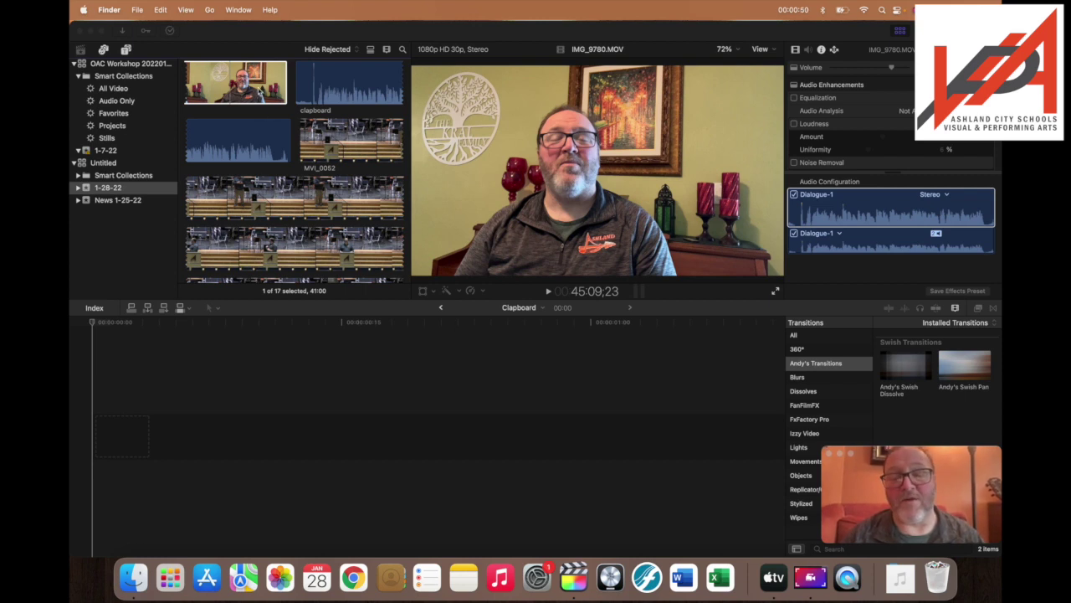
{"action": "left_click", "coordinate": [257, 89]}
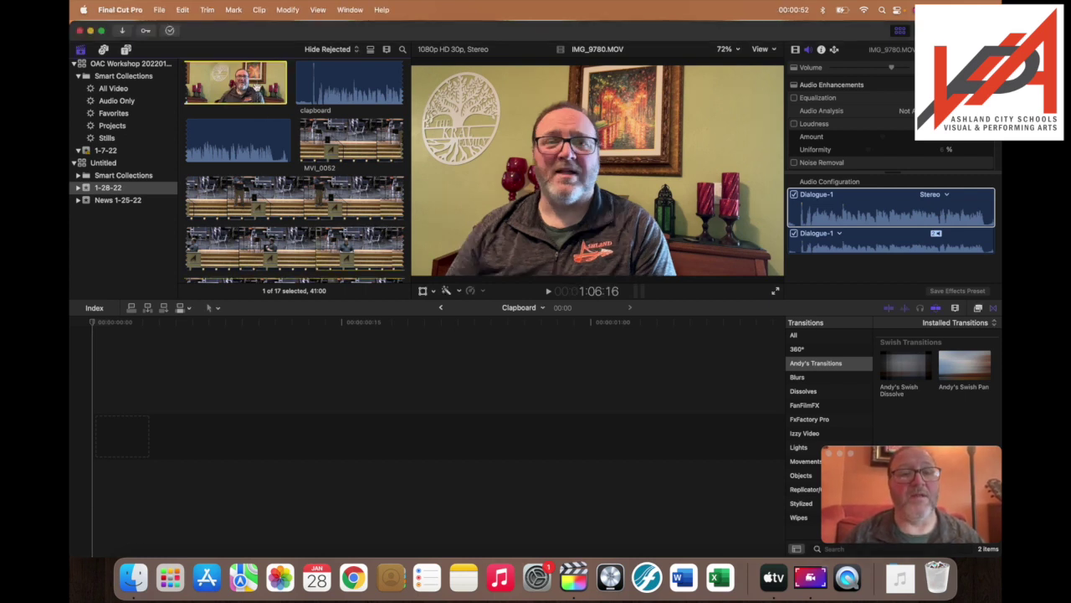
{"action": "left_click_drag", "start_coordinate": [251, 84], "coordinate": [102, 410]}
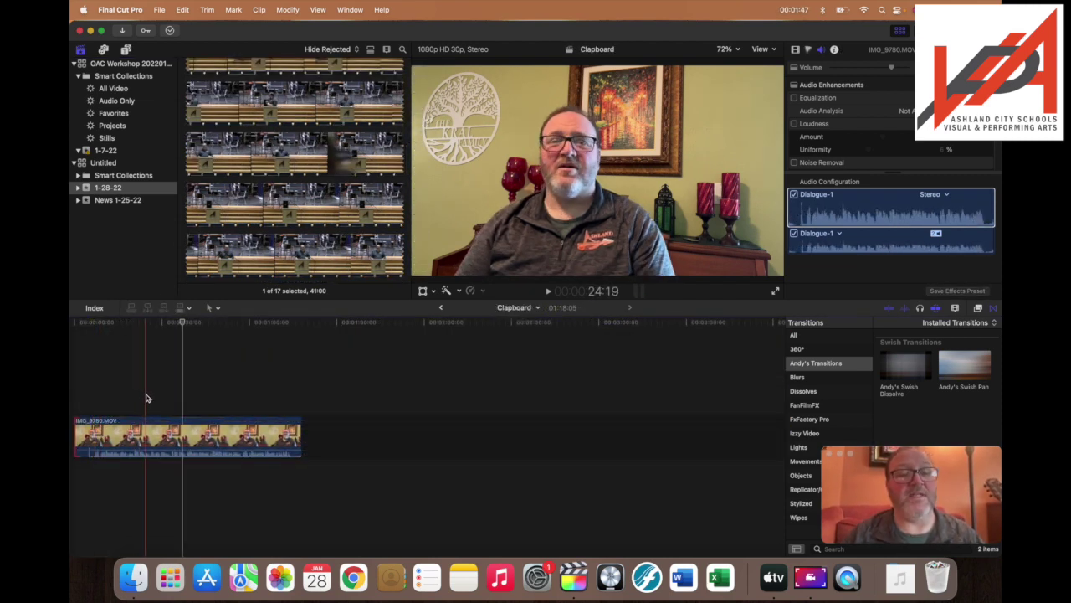
Add the clapboard audio recording to the timeline as a connected clip beneath the IMG_9780.MOV video.
{"action": "scroll", "coordinate": [334, 84], "scroll_direction": "up", "scroll_amount": 5}
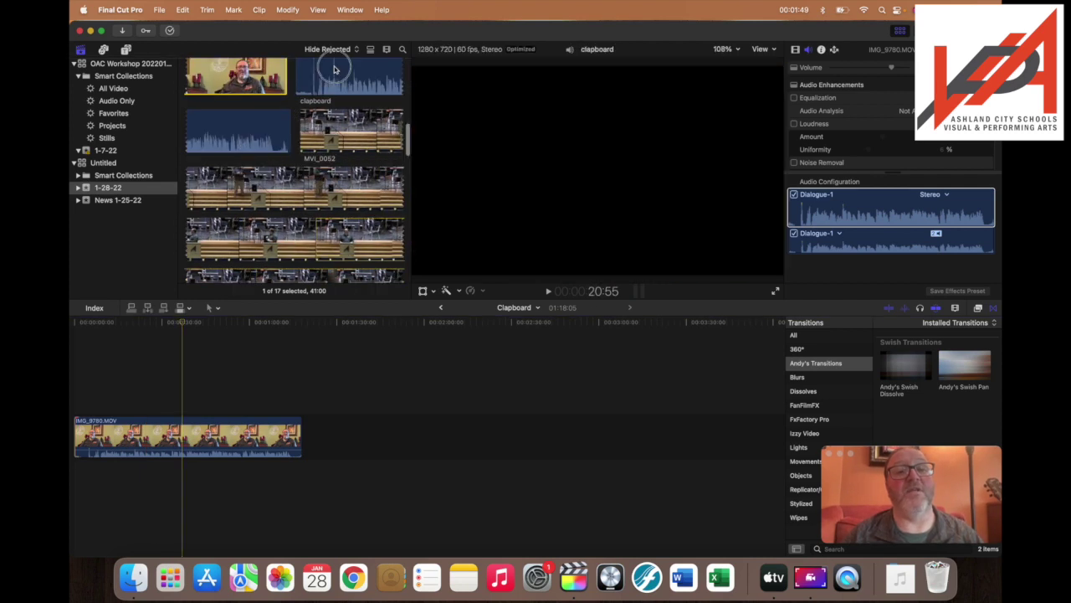
{"action": "left_click", "coordinate": [334, 69]}
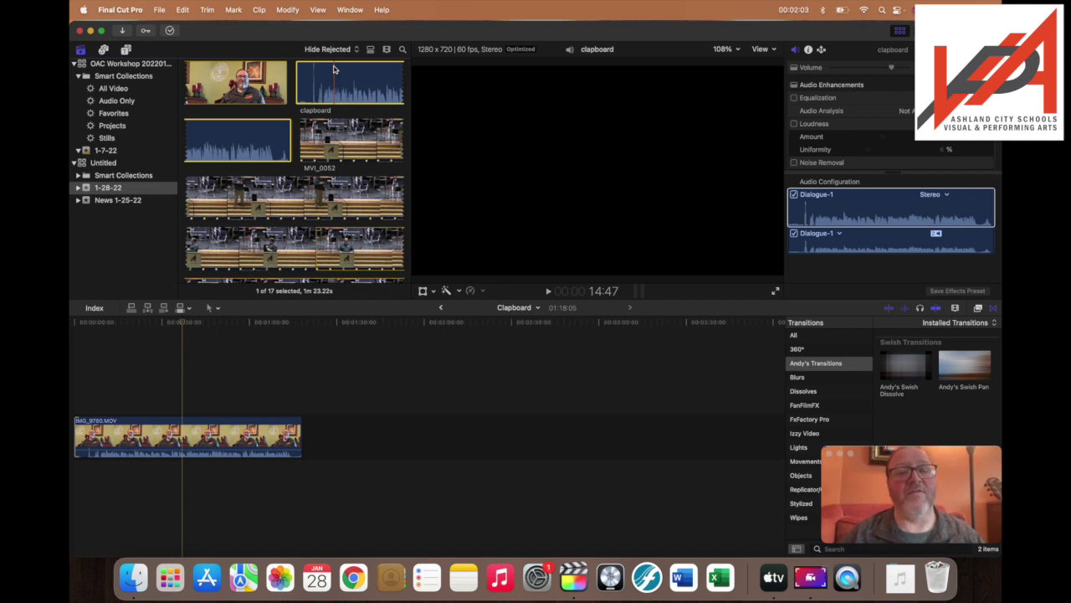
{"action": "left_click_drag", "start_coordinate": [333, 66], "coordinate": [94, 473]}
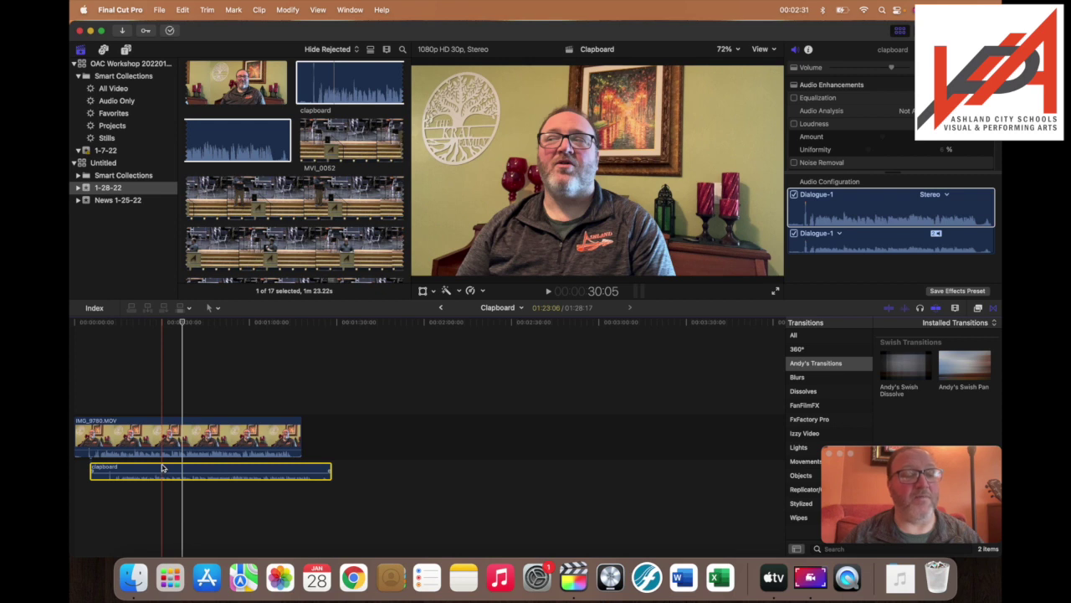
Slide the clapboard audio clip earlier so that it begins at the start of the IMG_9780.MOV clip.
{"action": "key", "text": "super+equal"}
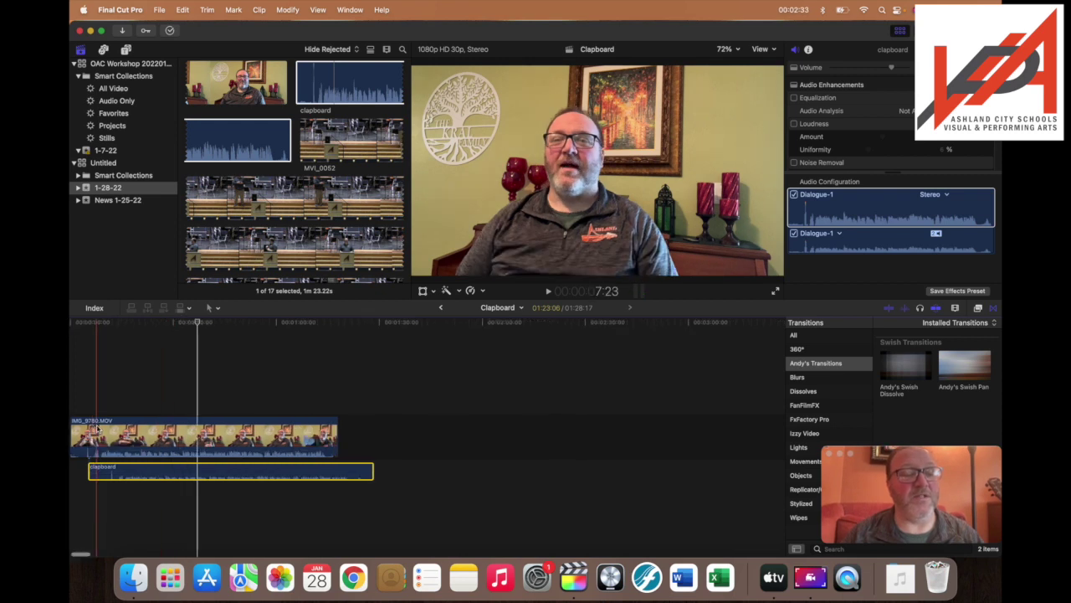
{"action": "scroll", "coordinate": [139, 487], "scroll_direction": "right", "scroll_amount": 2}
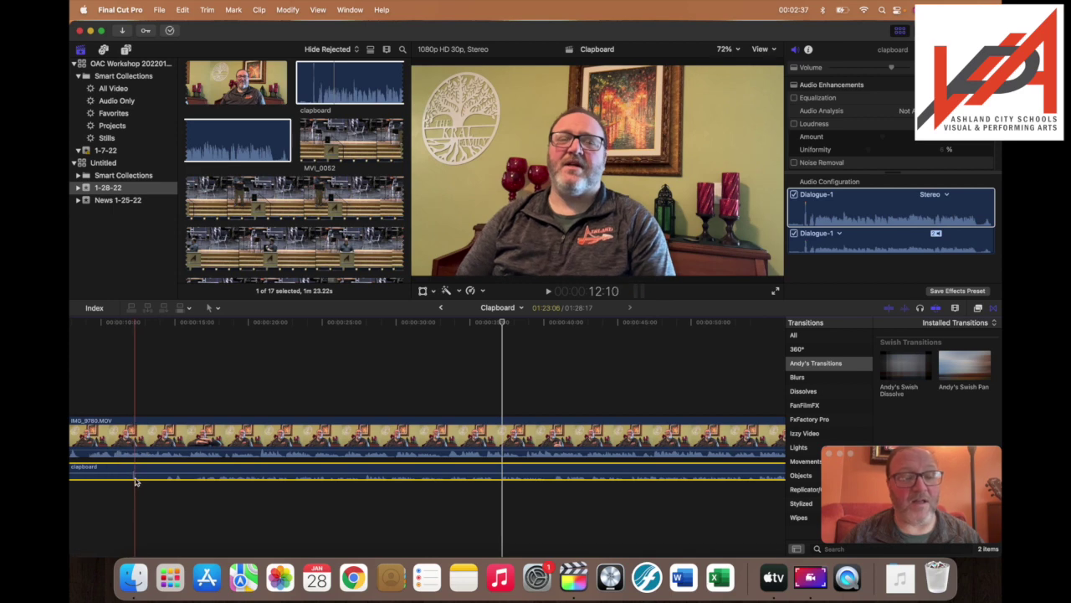
{"action": "scroll", "coordinate": [132, 484], "scroll_direction": "left", "scroll_amount": 5}
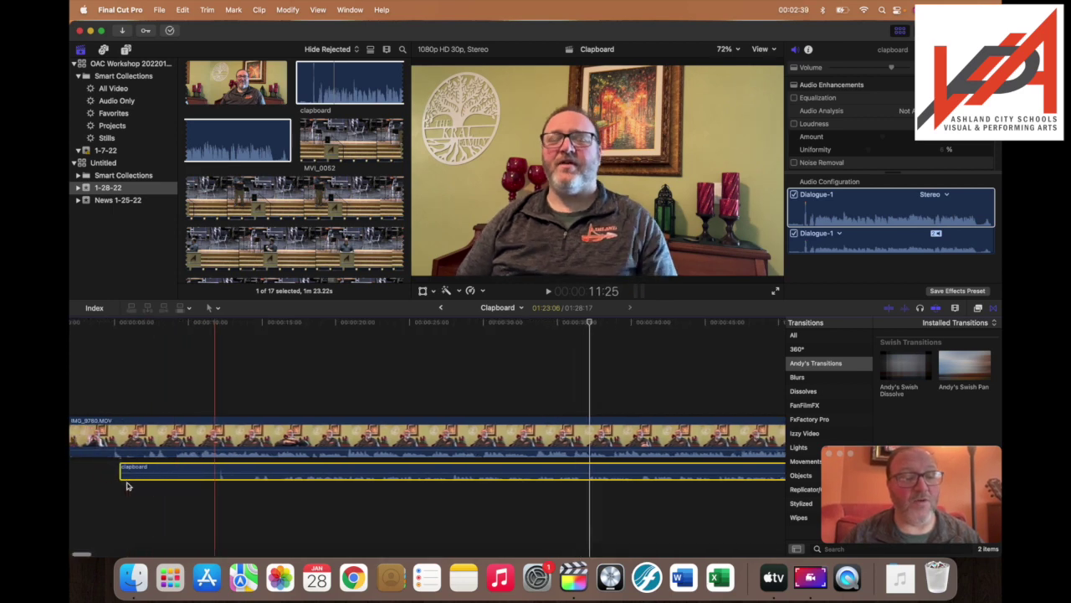
{"action": "scroll", "coordinate": [127, 485], "scroll_direction": "left", "scroll_amount": 2}
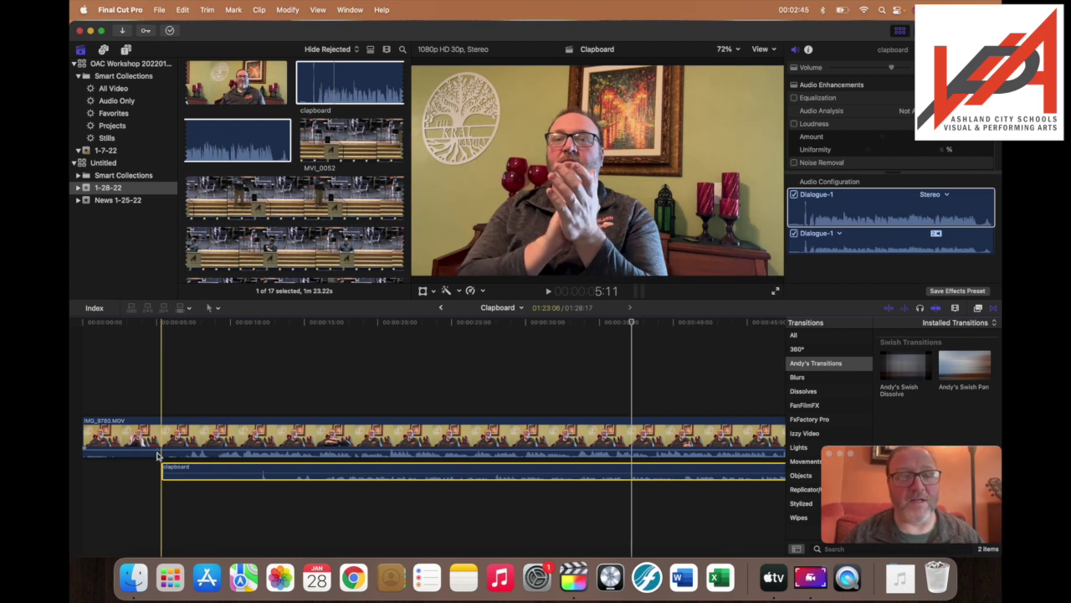
{"action": "left_click_drag", "start_coordinate": [276, 474], "coordinate": [204, 467]}
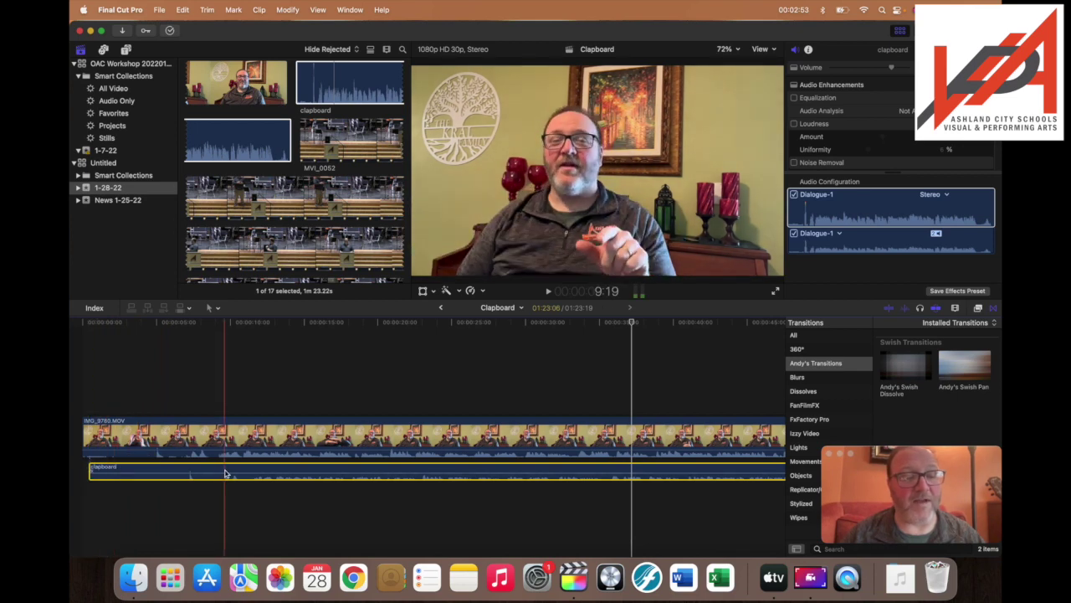
{"action": "left_click_drag", "start_coordinate": [224, 472], "coordinate": [218, 470]}
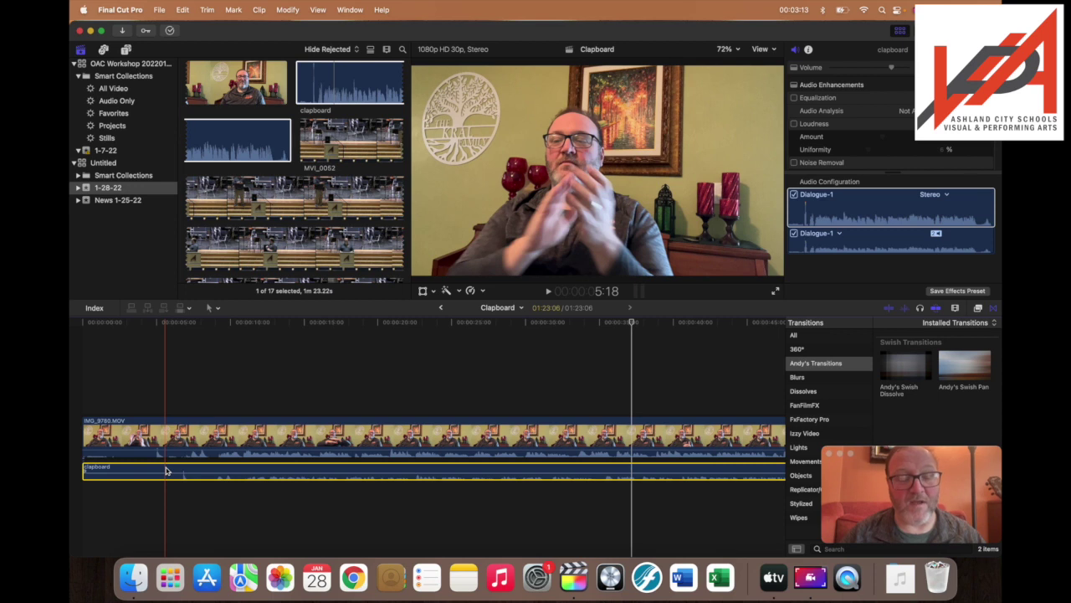
Trim the start of the clapboard audio to just before its clap and slide it near the clap in the video.
{"action": "left_click", "coordinate": [208, 10]}
{"action": "left_click", "coordinate": [207, 10]}
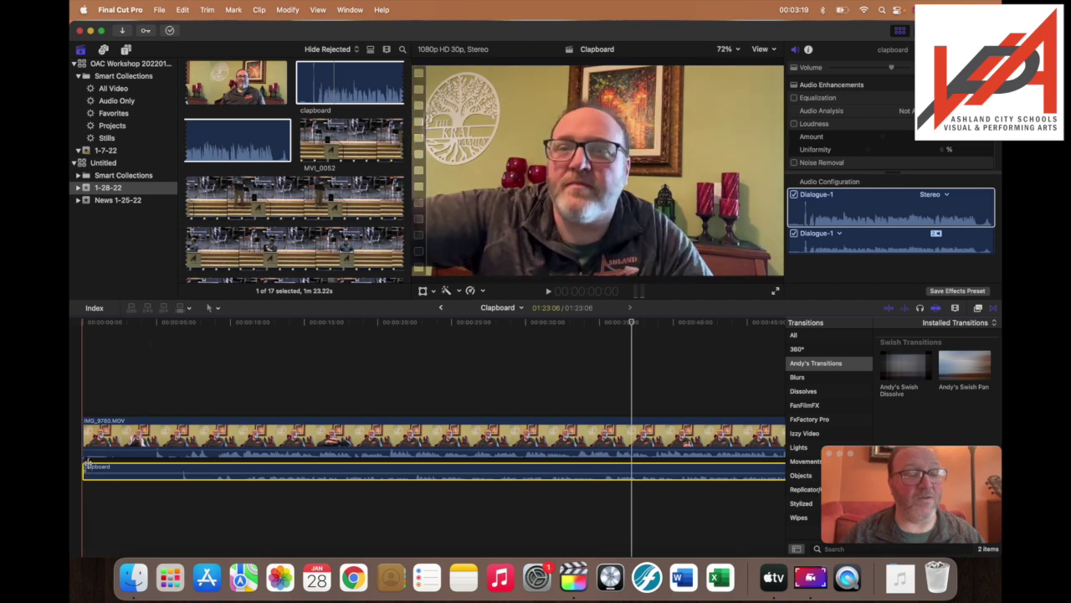
{"action": "left_click_drag", "start_coordinate": [83, 469], "coordinate": [163, 468]}
{"action": "left_click_drag", "start_coordinate": [243, 472], "coordinate": [220, 469]}
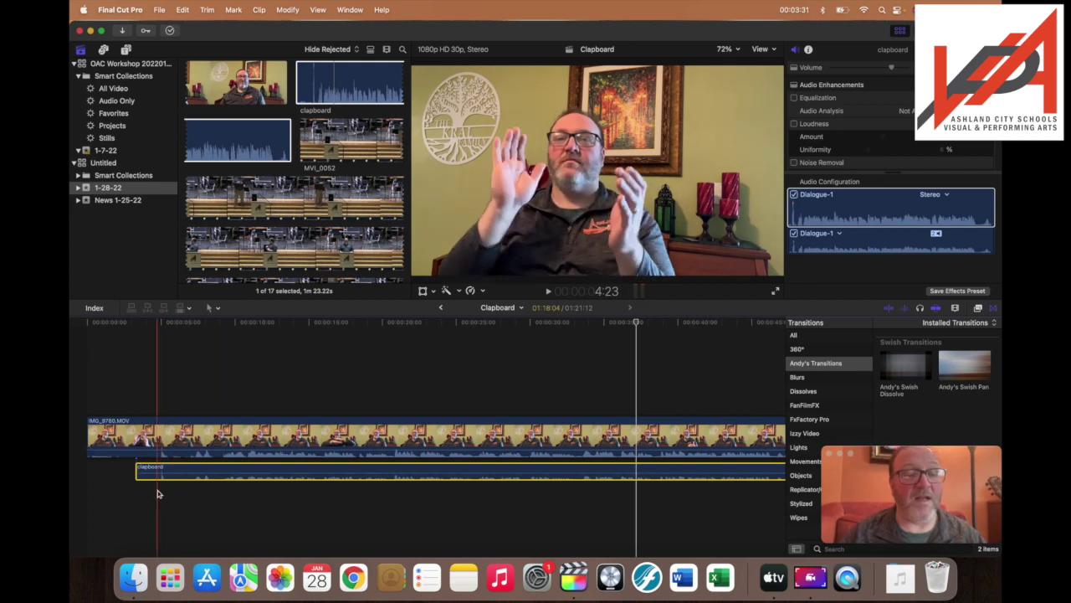
Fine-align the clapboard audio so its clap peak lines up with the clap peak in the video's own waveform.
{"action": "key", "text": "super+equal"}
{"action": "scroll", "coordinate": [157, 494], "scroll_direction": "left", "scroll_amount": 5}
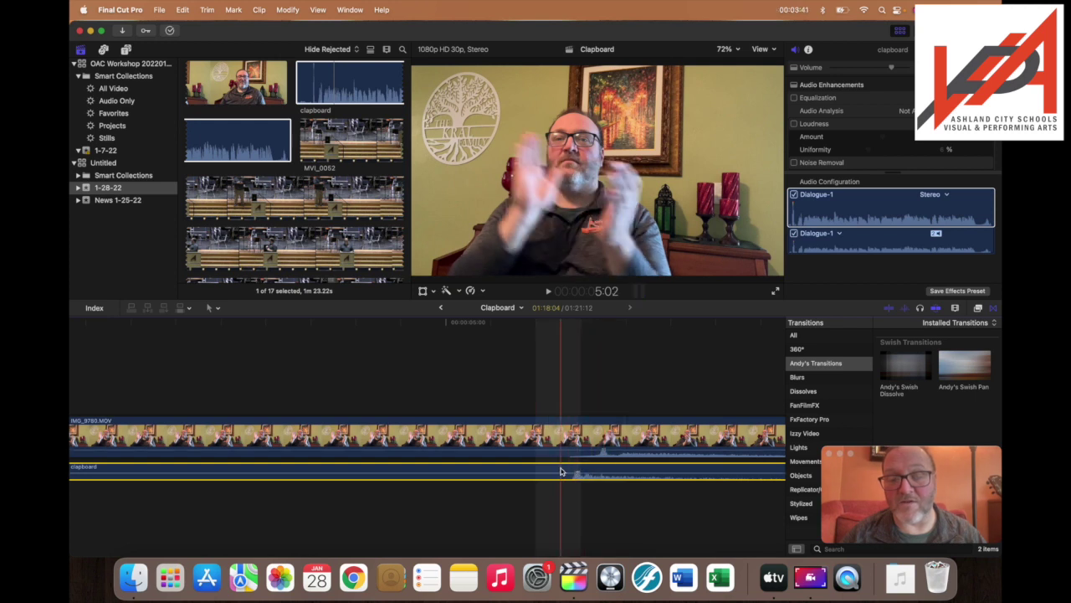
{"action": "left_click_drag", "start_coordinate": [514, 469], "coordinate": [539, 467]}
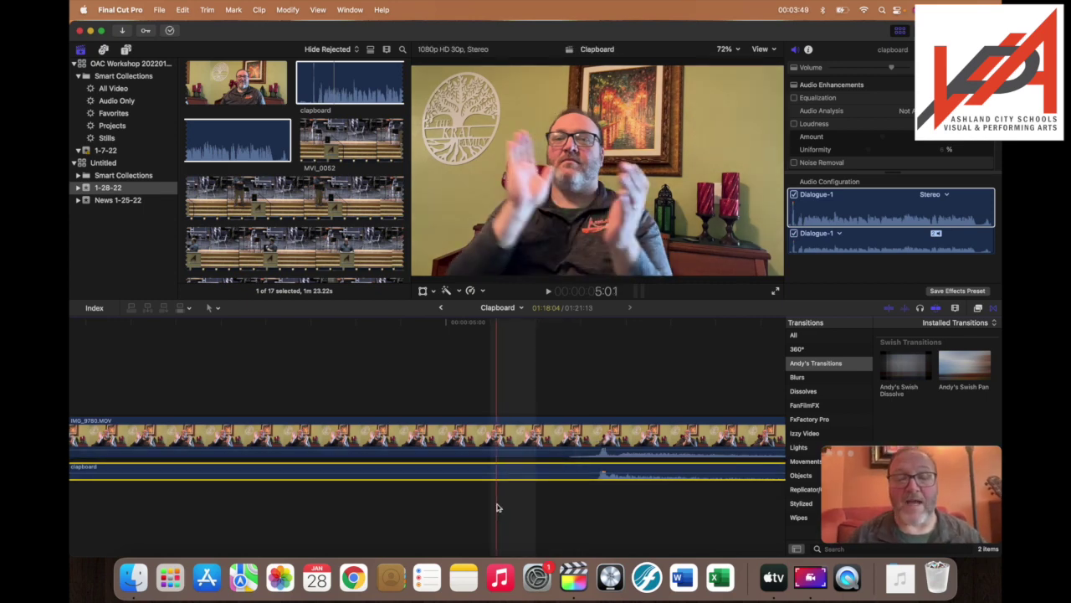
{"action": "key", "text": "super+equal"}
{"action": "key", "text": "super+minus"}
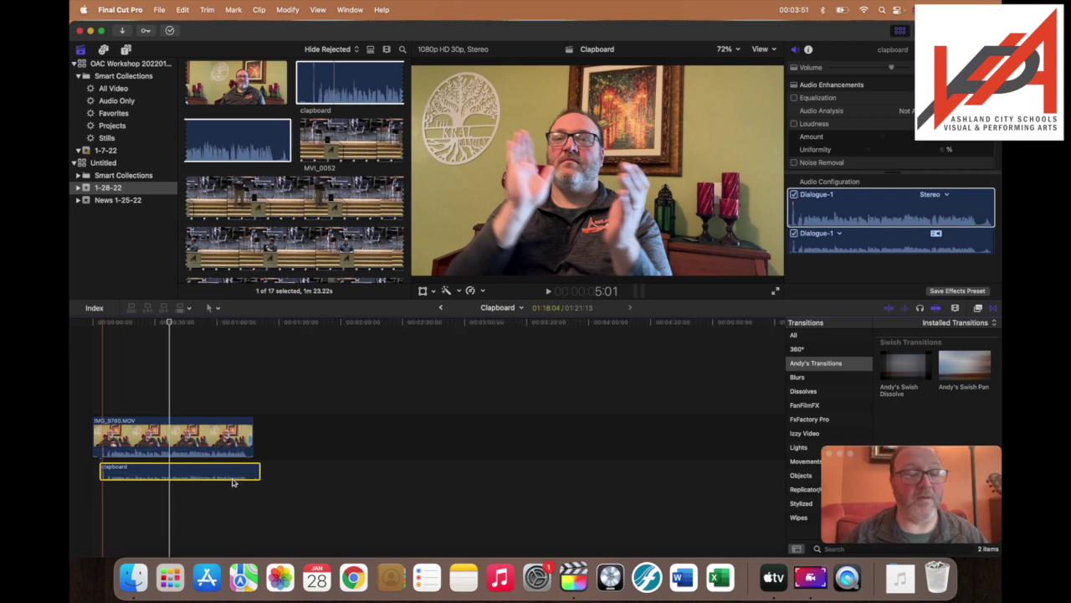
Play the timeline from just before the clap to check that the clapboard audio and the video are in sync.
{"action": "key", "text": "super+equal"}
{"action": "scroll", "coordinate": [136, 485], "scroll_direction": "left", "scroll_amount": 2}
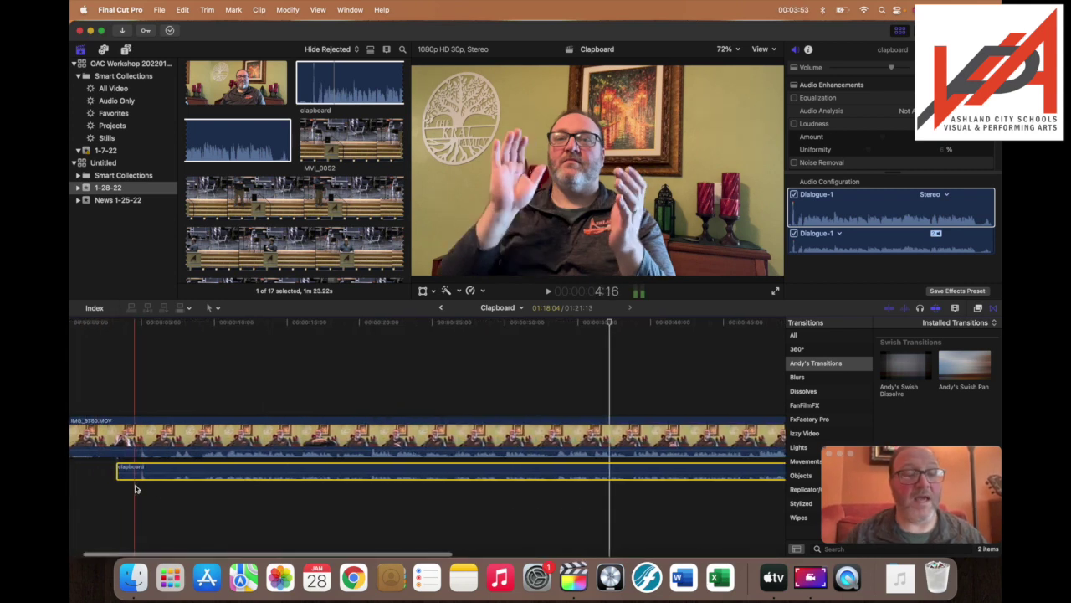
{"action": "left_click", "coordinate": [92, 402]}
{"action": "key", "text": "XF86AudioRaiseVolume"}
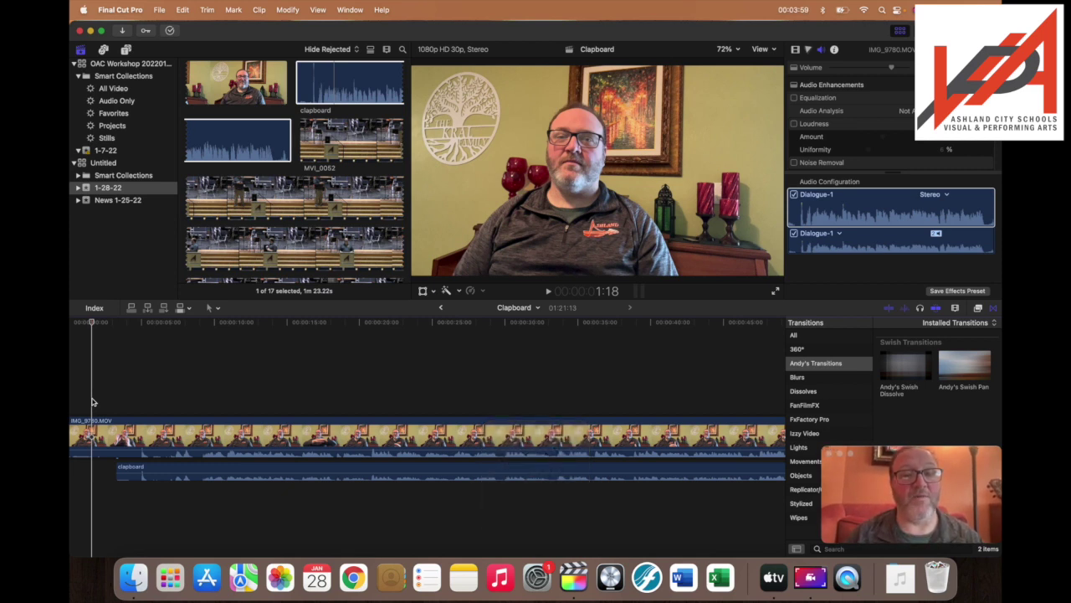
{"action": "key", "text": "space"}
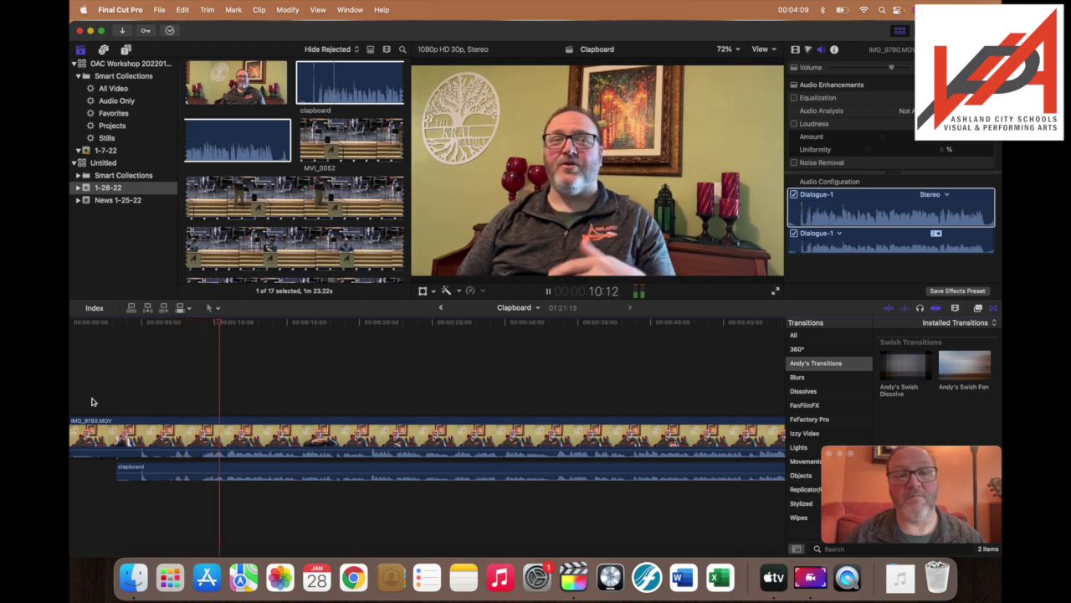
{"action": "key", "text": "space"}
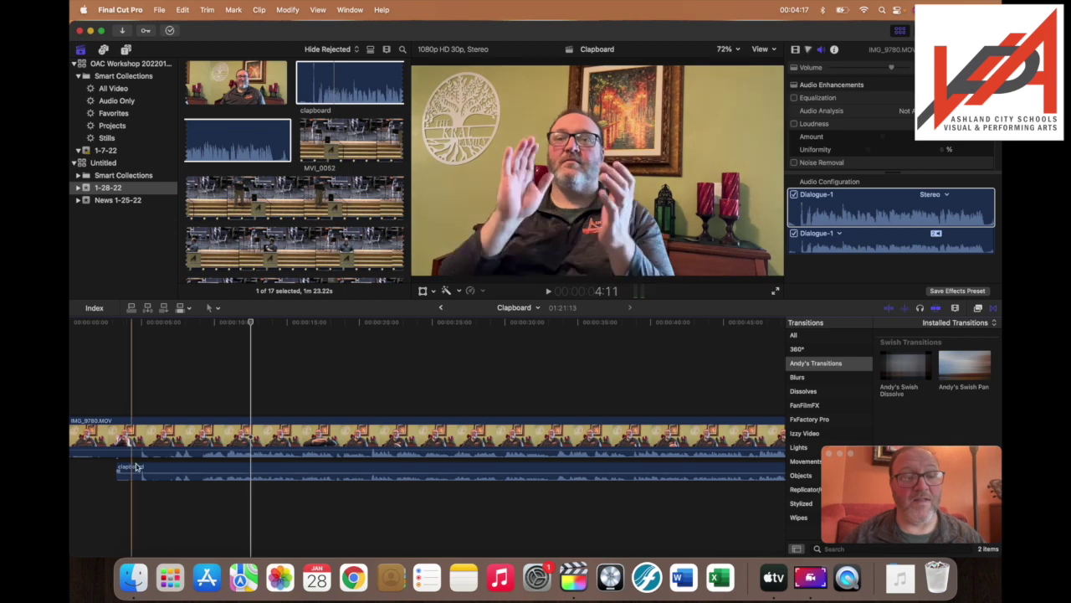
Shift the clapboard audio about one second earlier, play it against the video for comparison, and undo the move.
{"action": "left_click_drag", "start_coordinate": [154, 469], "coordinate": [138, 468]}
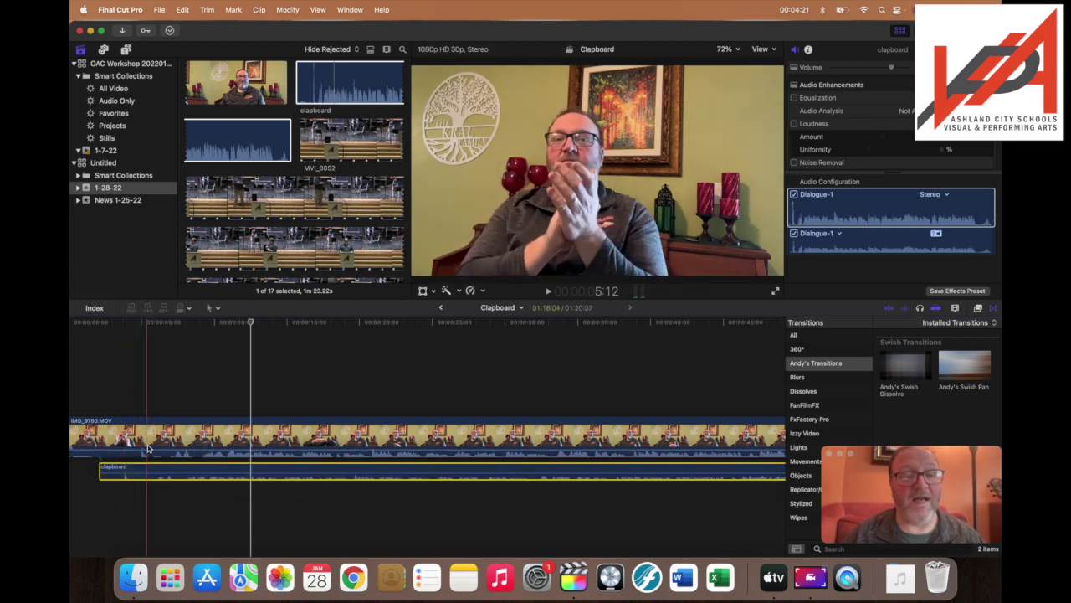
{"action": "left_click", "coordinate": [87, 462]}
{"action": "key", "text": "space"}
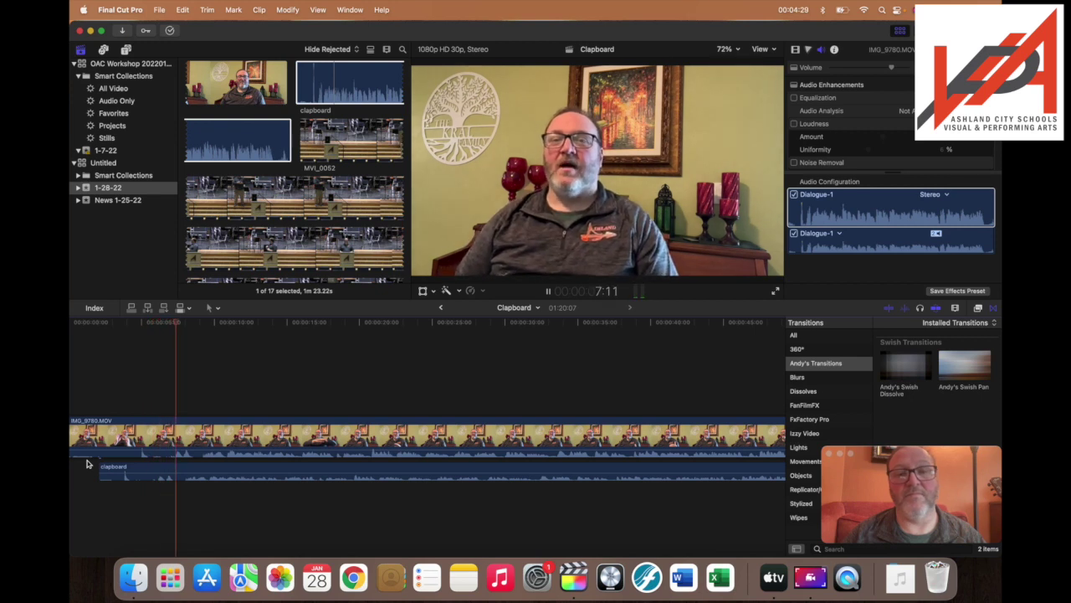
{"action": "key", "text": "space"}
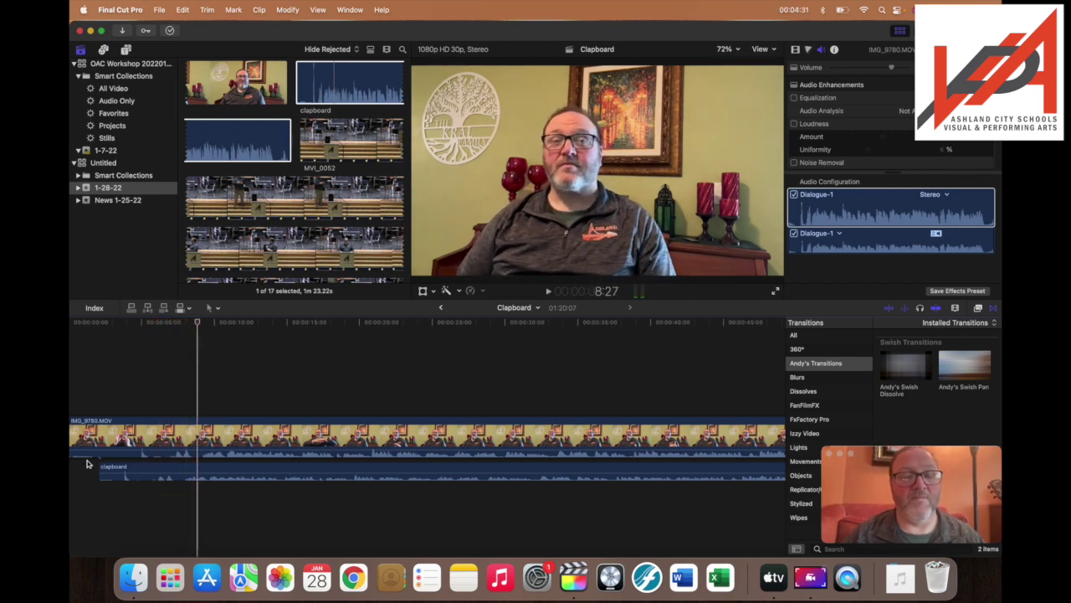
{"action": "key", "text": "super+z"}
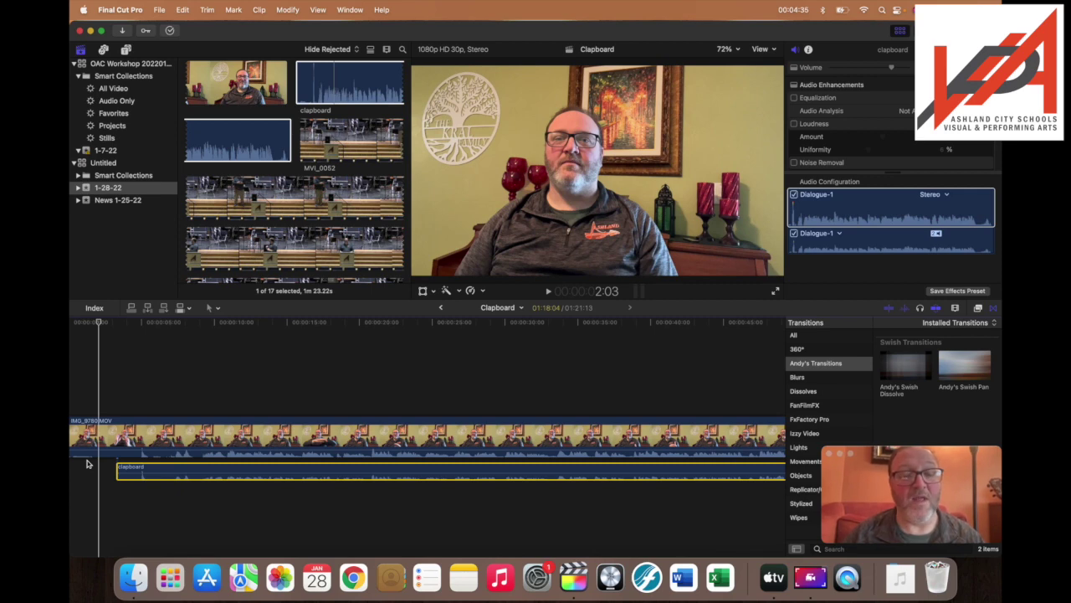
Silence the IMG_9780.MOV clip's own audio by lowering its volume to the minimum.
{"action": "left_click", "coordinate": [193, 432]}
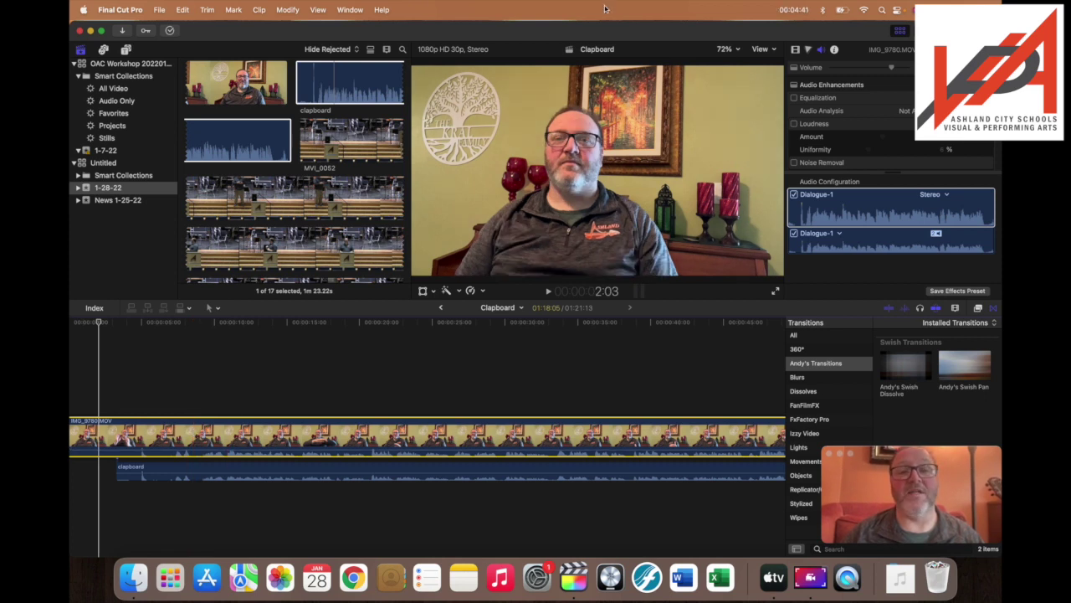
{"action": "left_click", "coordinate": [822, 54]}
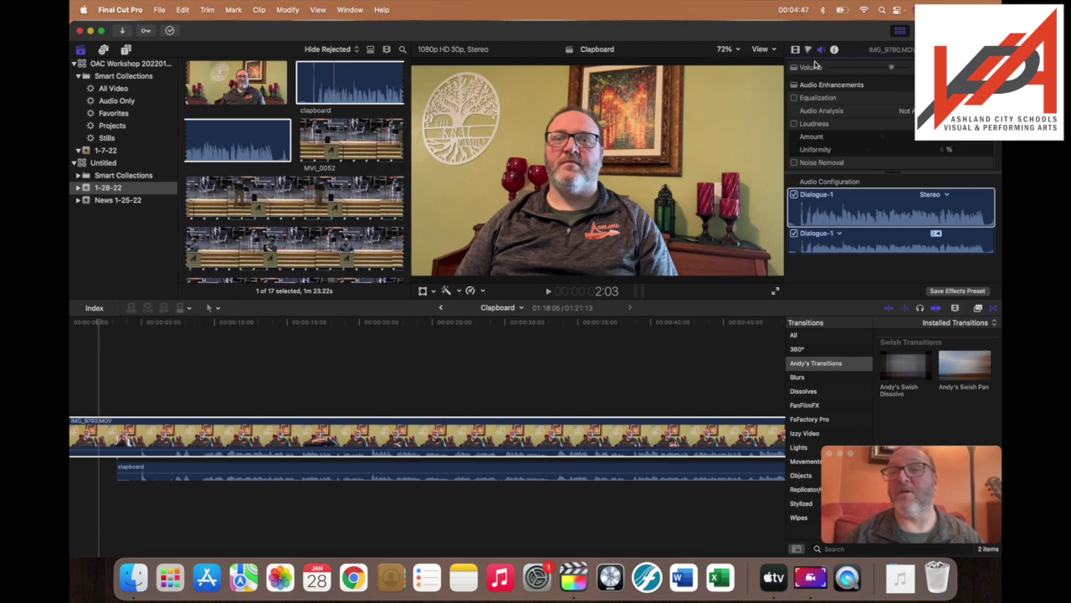
{"action": "left_click", "coordinate": [465, 444]}
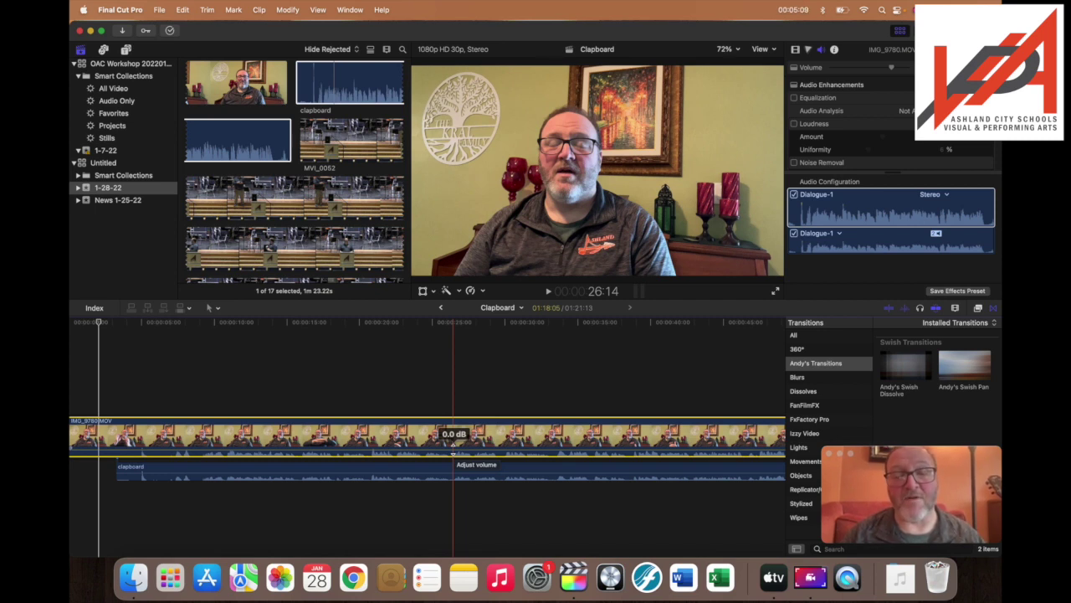
{"action": "left_click_drag", "start_coordinate": [452, 435], "coordinate": [452, 451]}
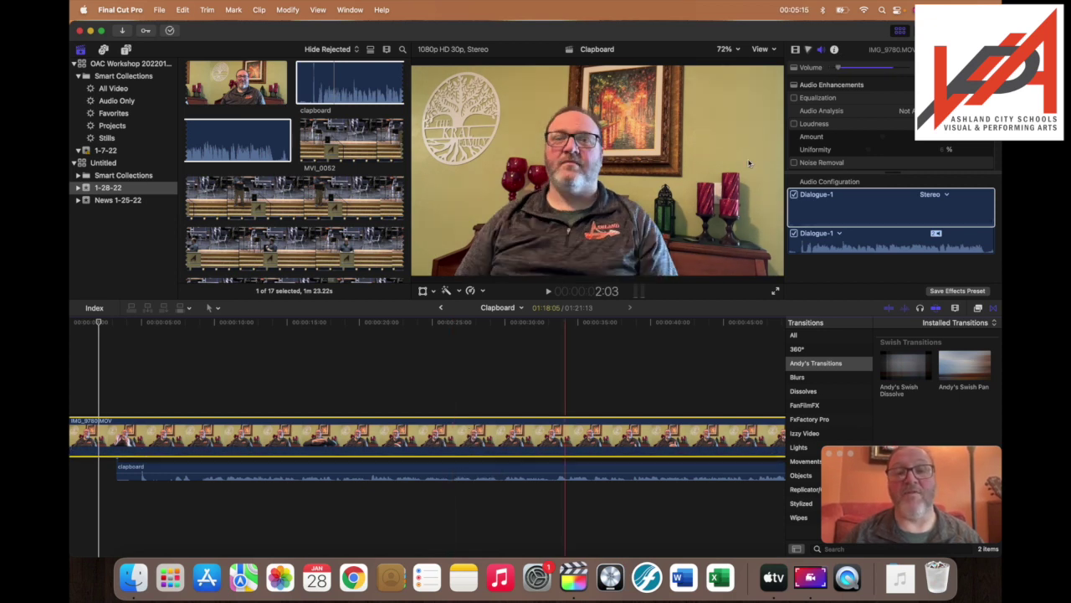
{"action": "left_click_drag", "start_coordinate": [837, 68], "coordinate": [831, 68]}
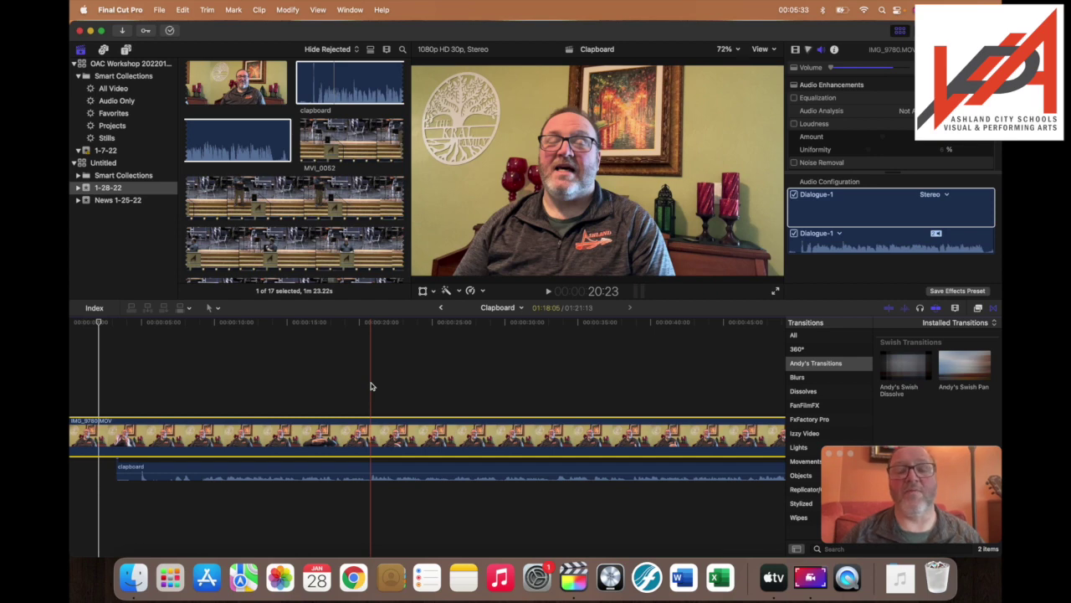
Play the timeline with only the clapboard audio audible, and adjust the clapboard clip's volume to 2.0 dB.
{"action": "left_click", "coordinate": [108, 406]}
{"action": "key", "text": "space"}
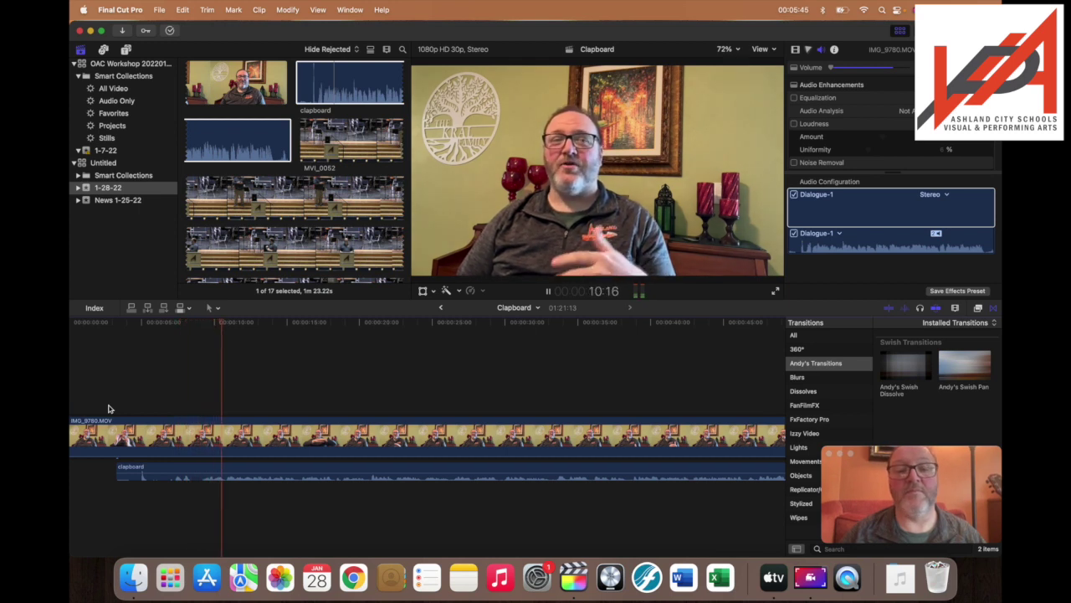
{"action": "key", "text": "space"}
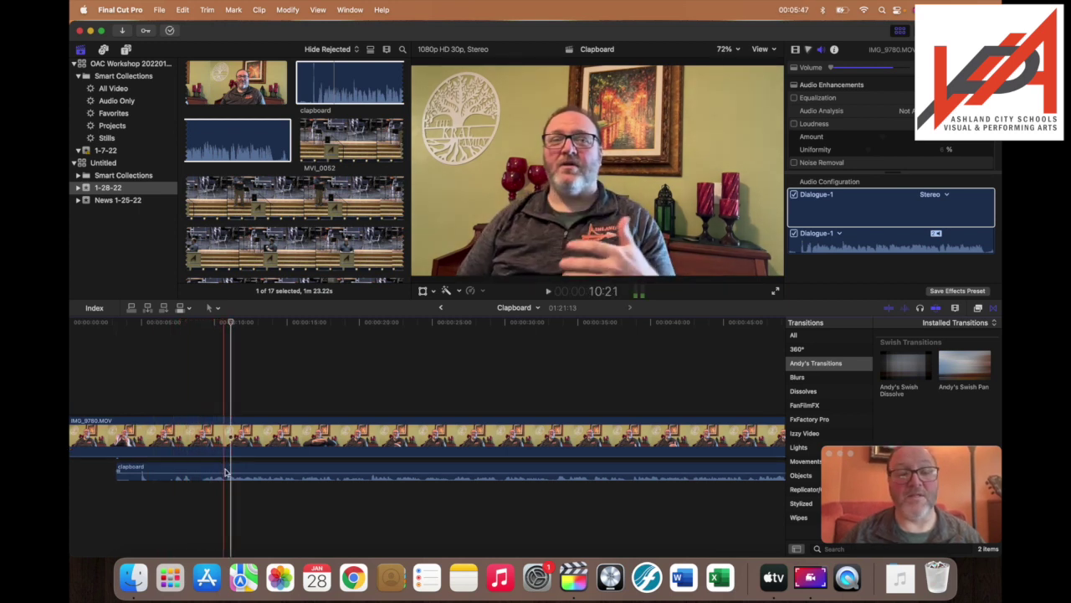
{"action": "left_click_drag", "start_coordinate": [226, 471], "coordinate": [225, 472]}
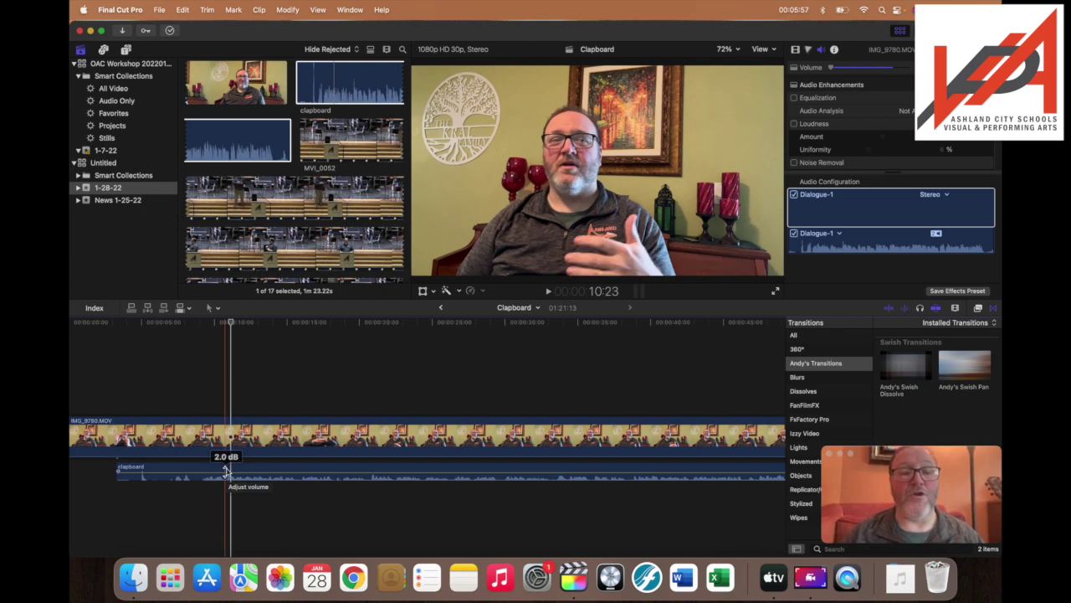
Look through the destinations available for sharing the project, including the default file export.
{"action": "left_click", "coordinate": [159, 9]}
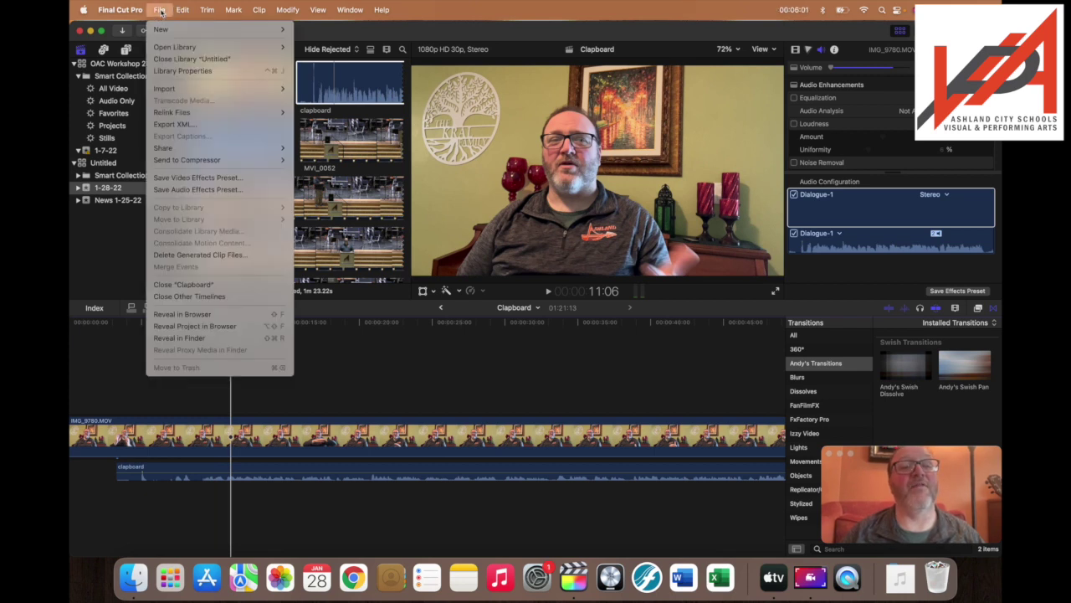
{"action": "mouse_move", "coordinate": [184, 147]}
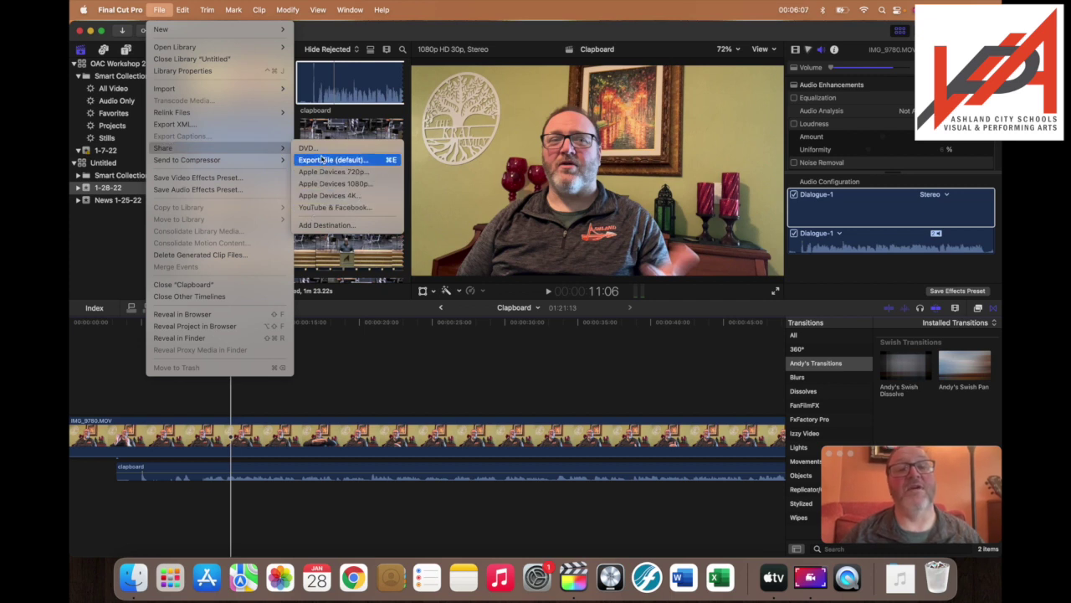
{"action": "left_click", "coordinate": [287, 10]}
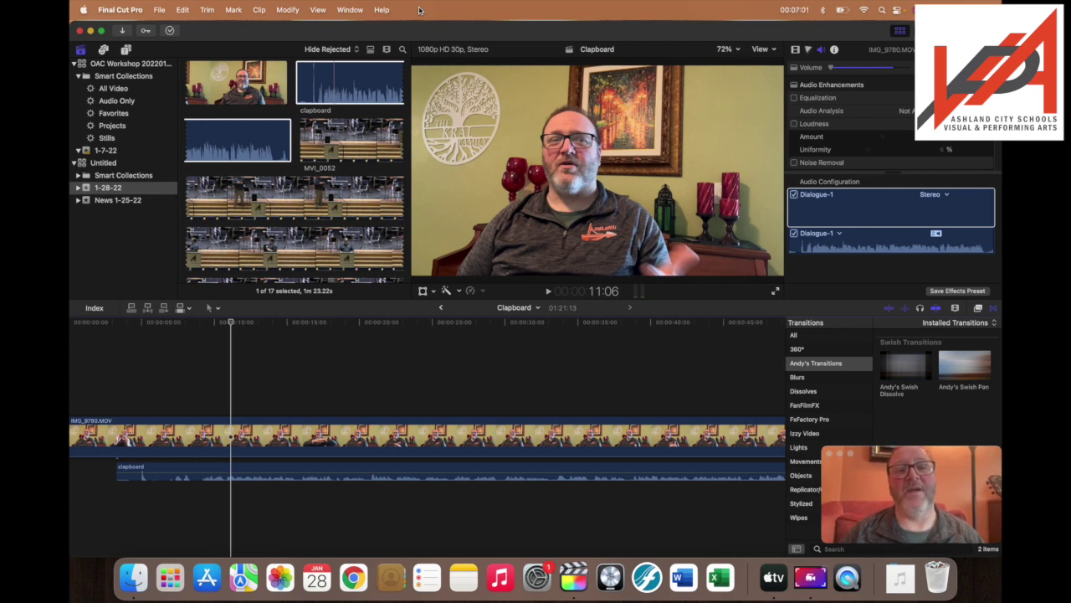
Insert the Curtain generator at the start of the timeline, ahead of the IMG_9780.MOV clip.
{"action": "left_click", "coordinate": [125, 50]}
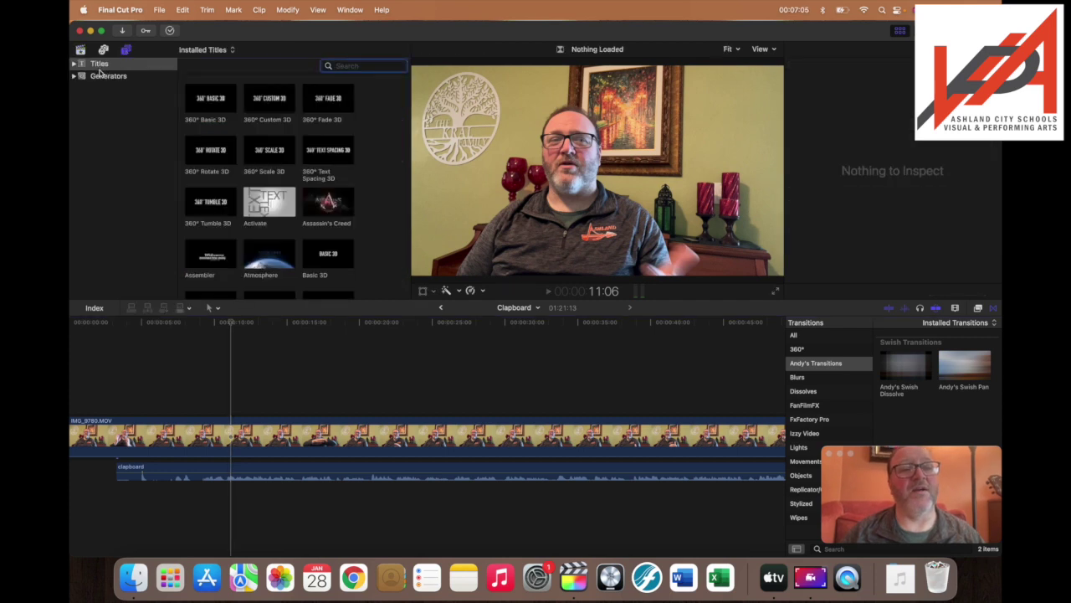
{"action": "left_click", "coordinate": [98, 77]}
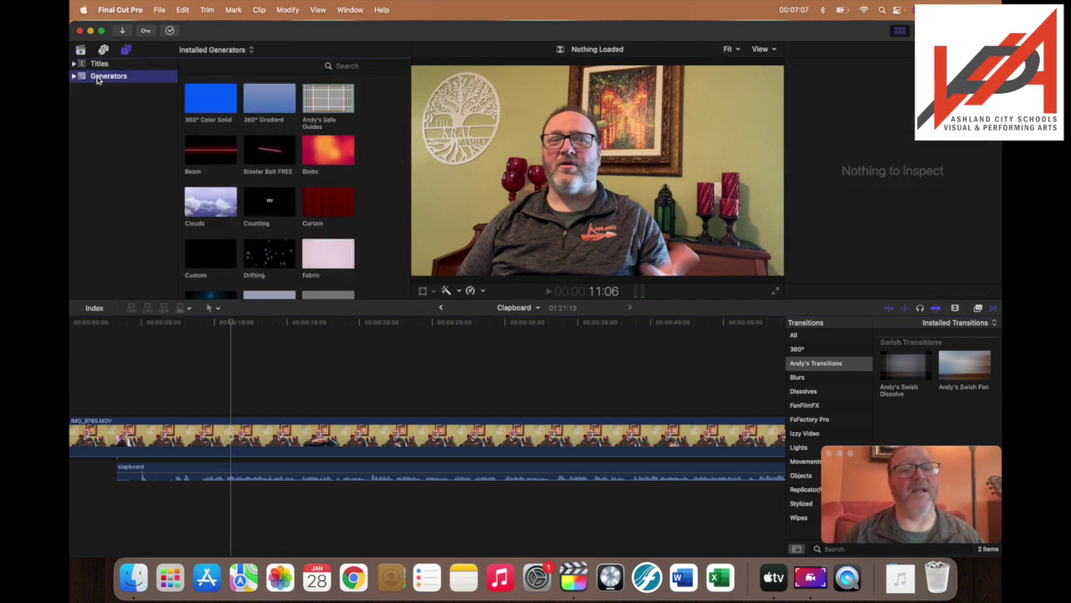
{"action": "left_click", "coordinate": [213, 103]}
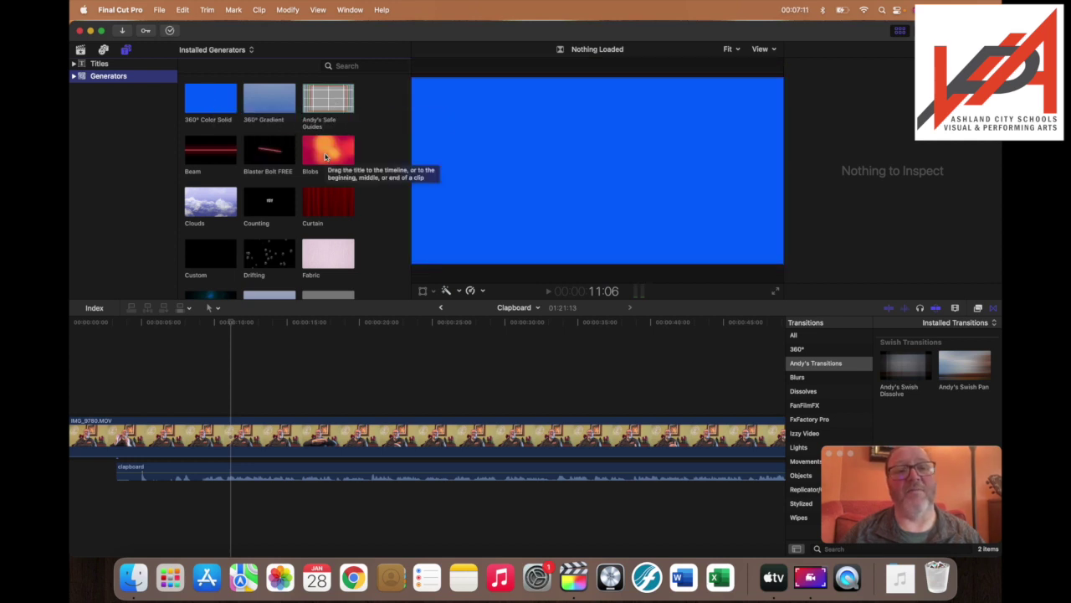
{"action": "left_click", "coordinate": [319, 209]}
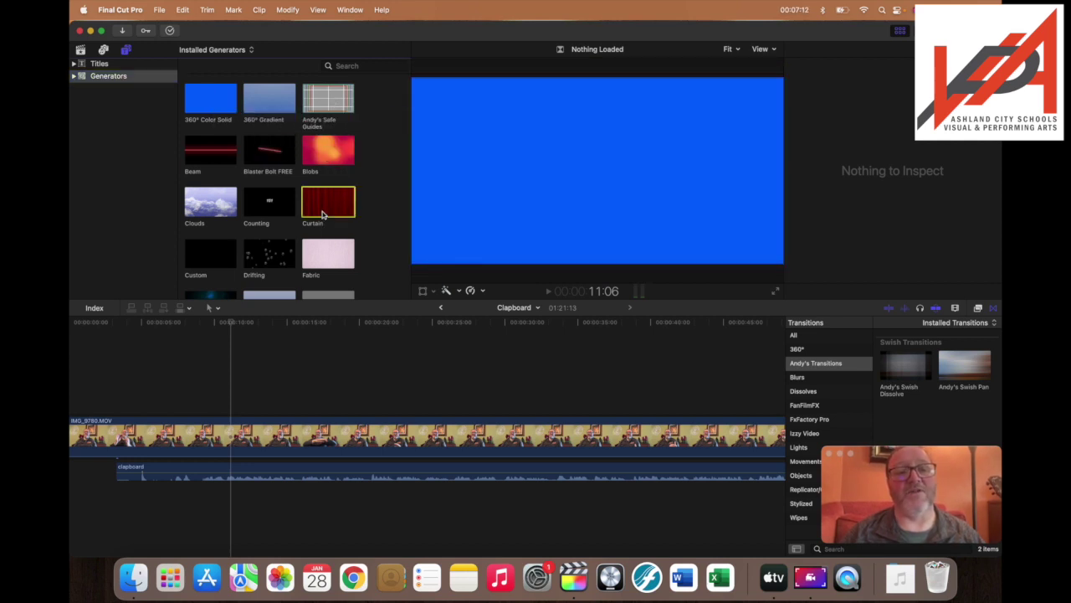
{"action": "left_click", "coordinate": [156, 410]}
{"action": "left_click_drag", "start_coordinate": [328, 202], "coordinate": [91, 425]}
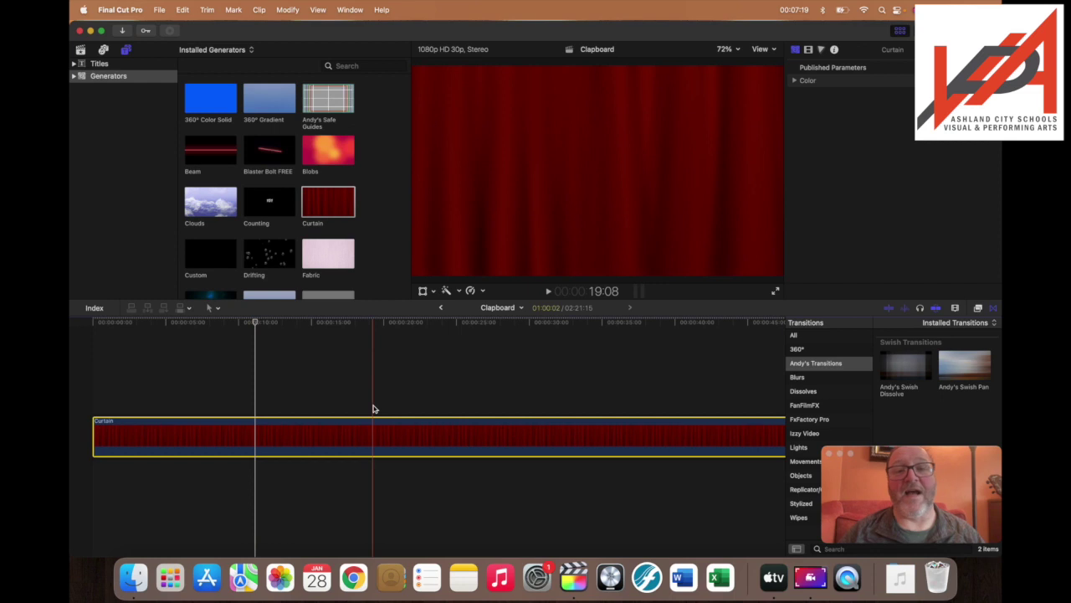
Play parts of the Curtain clip and examine where it meets the IMG_9780.MOV clip.
{"action": "key", "text": "space"}
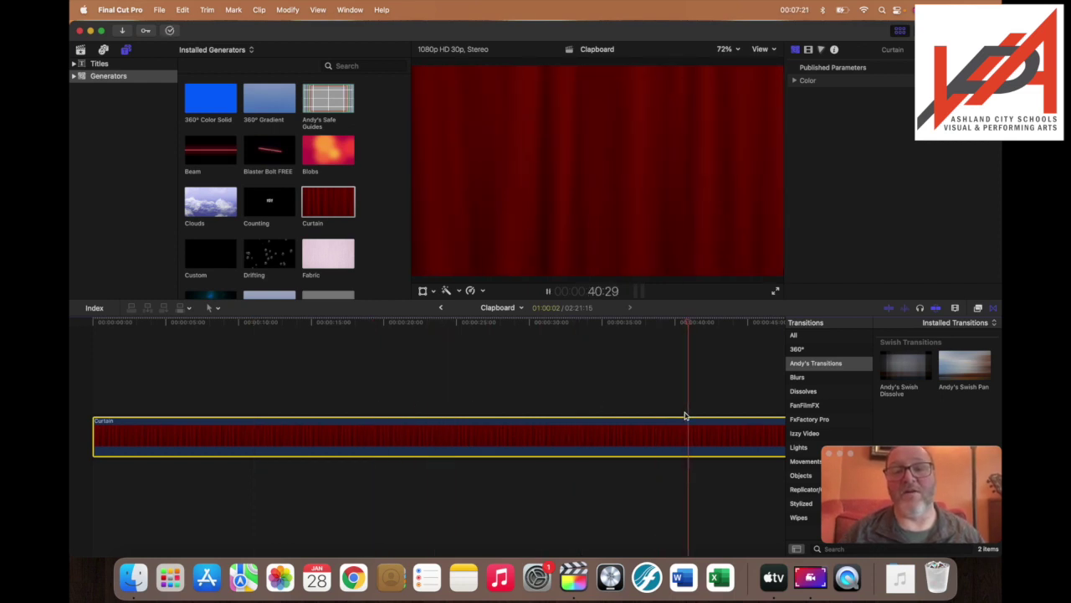
{"action": "key", "text": "XF86AudioMute"}
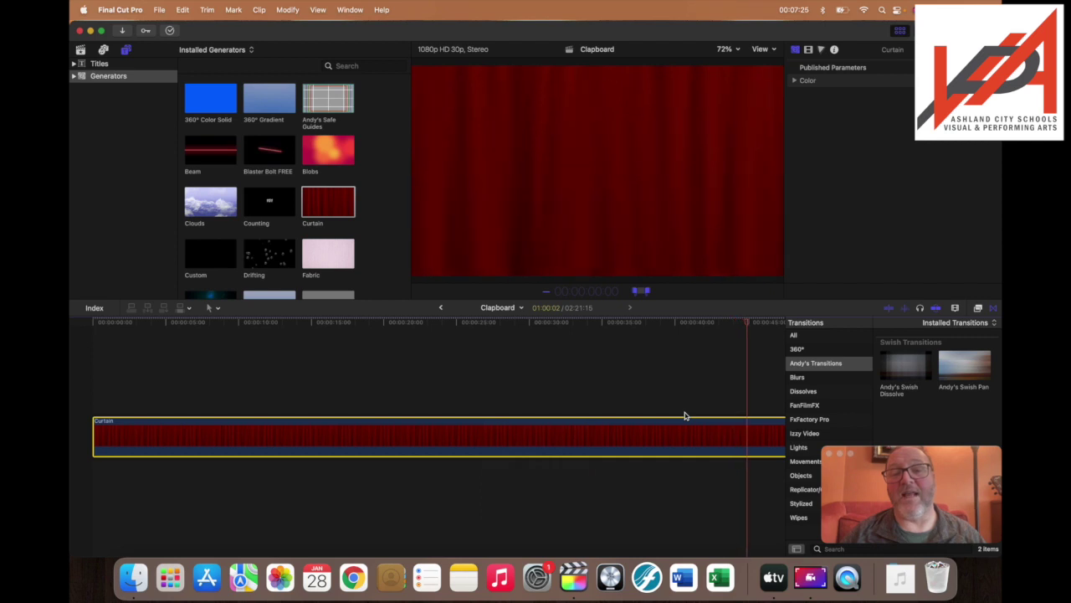
{"action": "scroll", "coordinate": [684, 416], "scroll_direction": "right", "scroll_amount": 5}
{"action": "scroll", "coordinate": [684, 416], "scroll_direction": "right", "scroll_amount": 5}
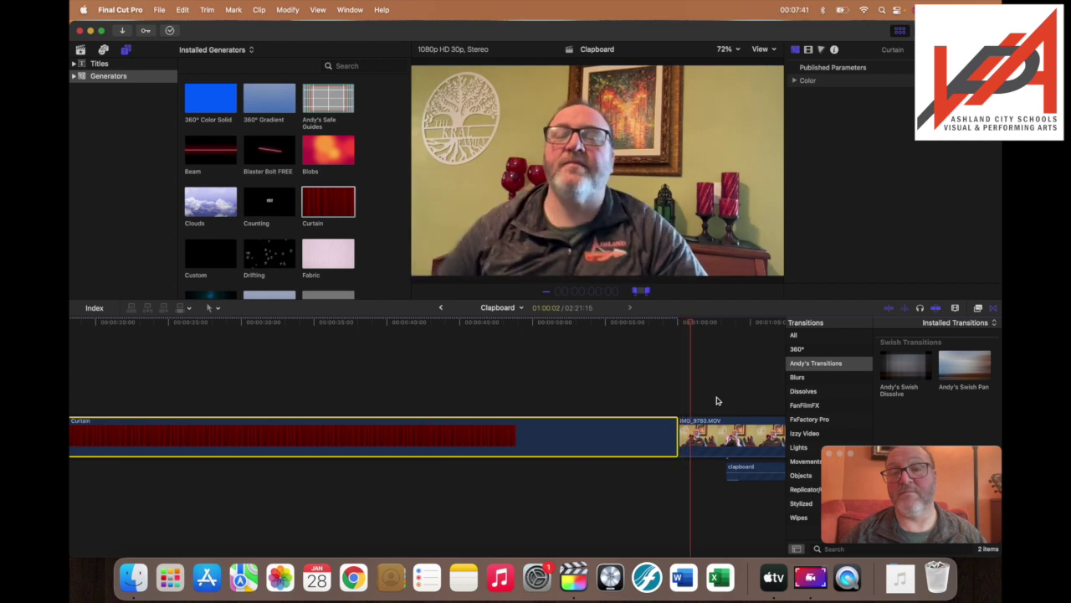
{"action": "left_click", "coordinate": [477, 386]}
{"action": "key", "text": "space"}
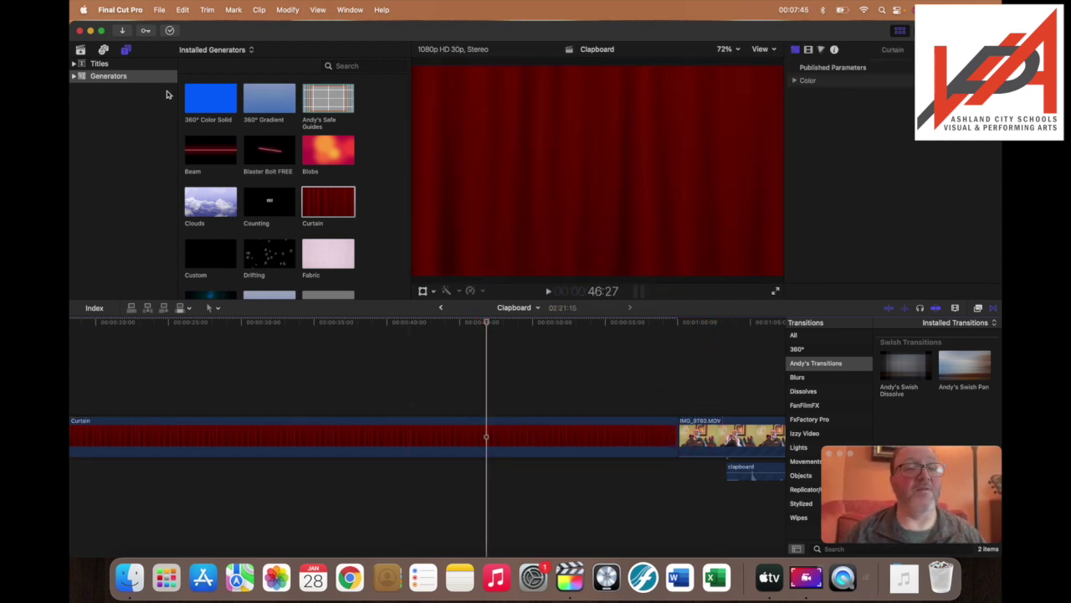
Add a 360° Custom 3D title above the Curtain clip at about 30 seconds and extend its end to about 45 seconds.
{"action": "left_click", "coordinate": [99, 64]}
{"action": "left_click", "coordinate": [263, 102]}
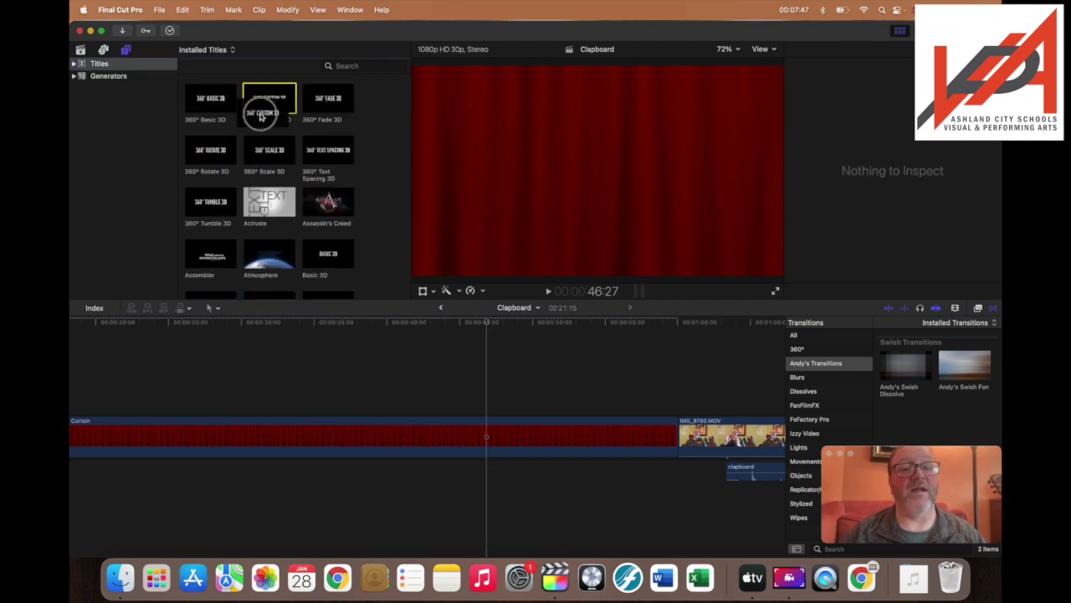
{"action": "left_click_drag", "start_coordinate": [232, 201], "coordinate": [249, 405]}
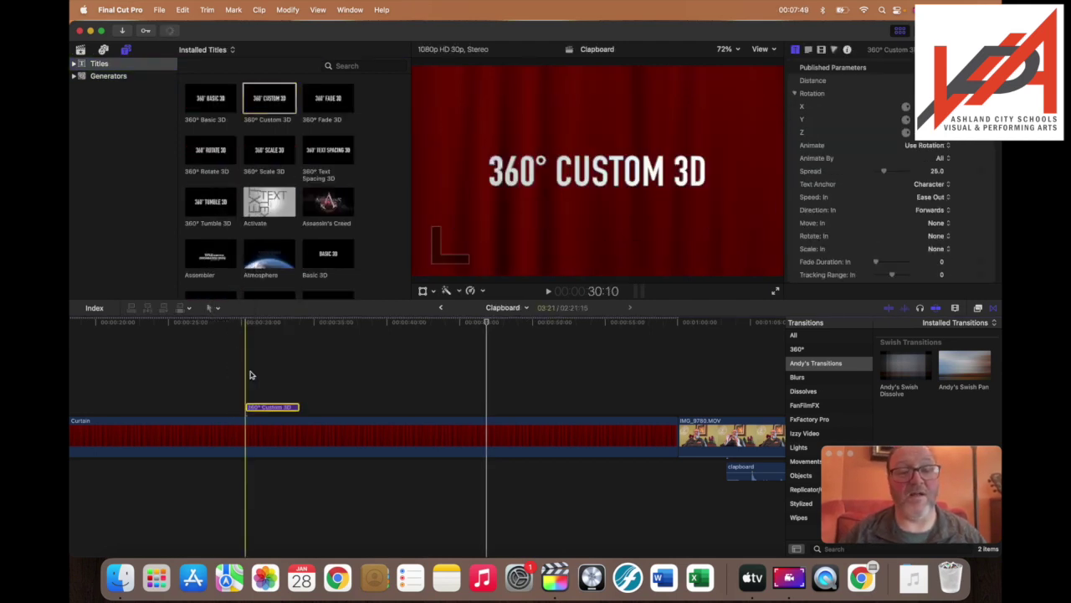
{"action": "left_click_drag", "start_coordinate": [326, 405], "coordinate": [461, 406]}
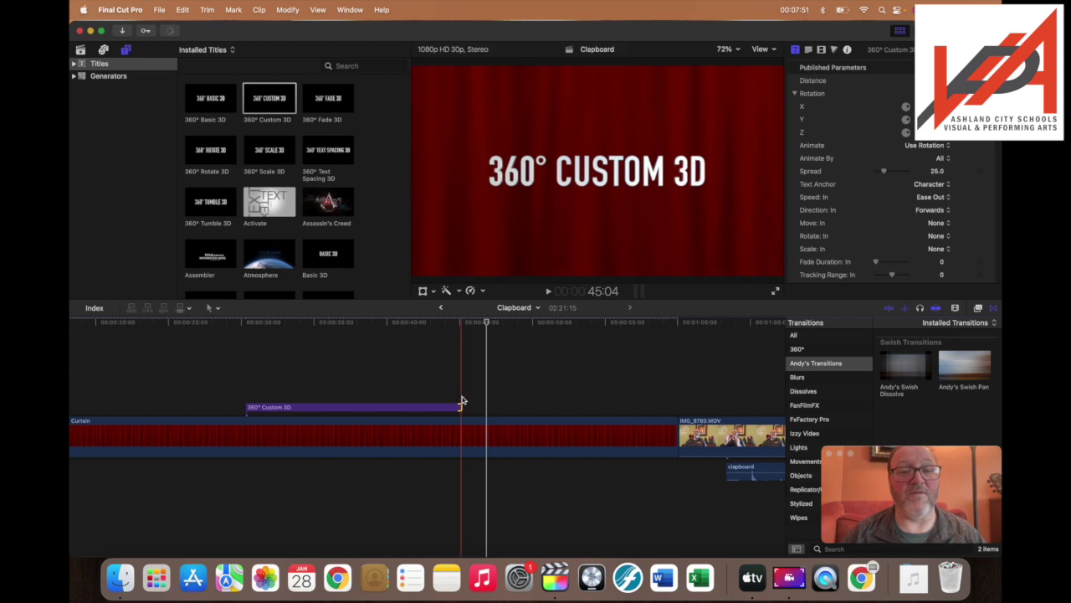
{"action": "left_click", "coordinate": [330, 407]}
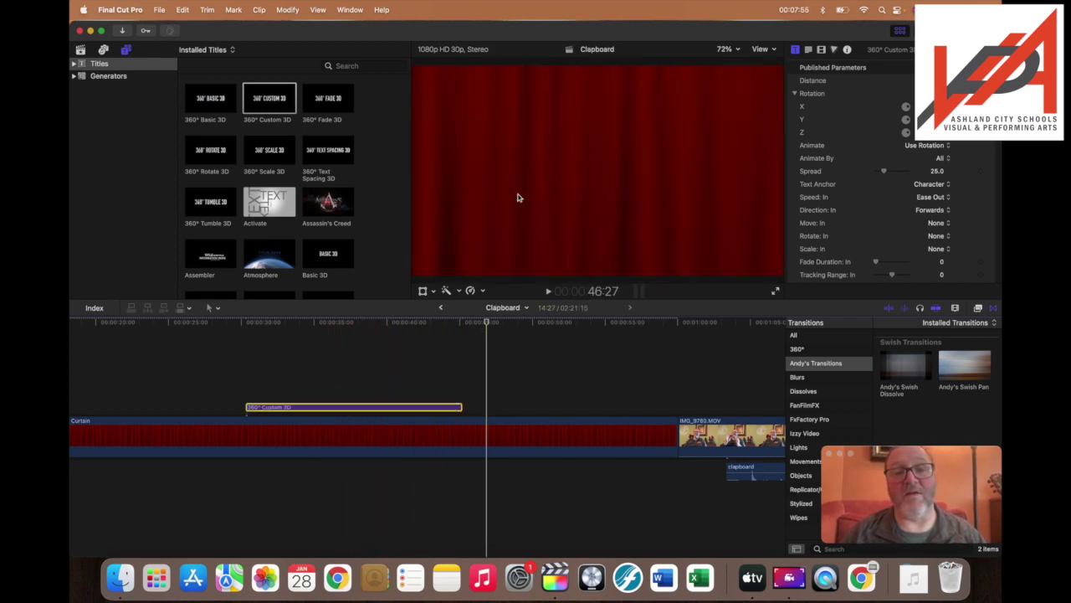
{"action": "left_click", "coordinate": [347, 359]}
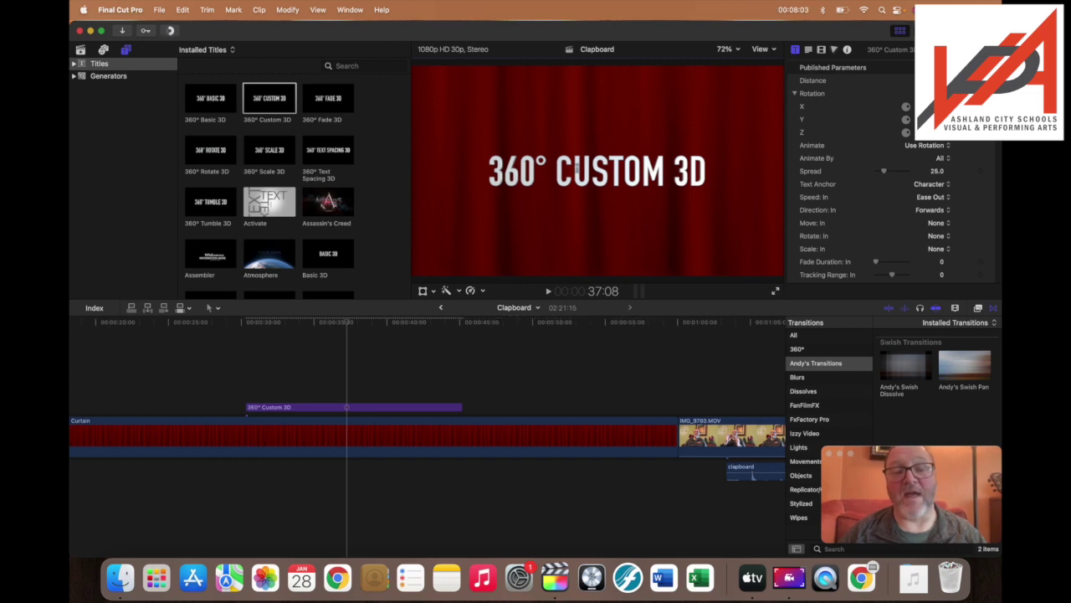
Trim the Curtain clip's end back to the title's end at about 45 seconds, and move the title earlier to start at about 22 seconds.
{"action": "left_click", "coordinate": [661, 448]}
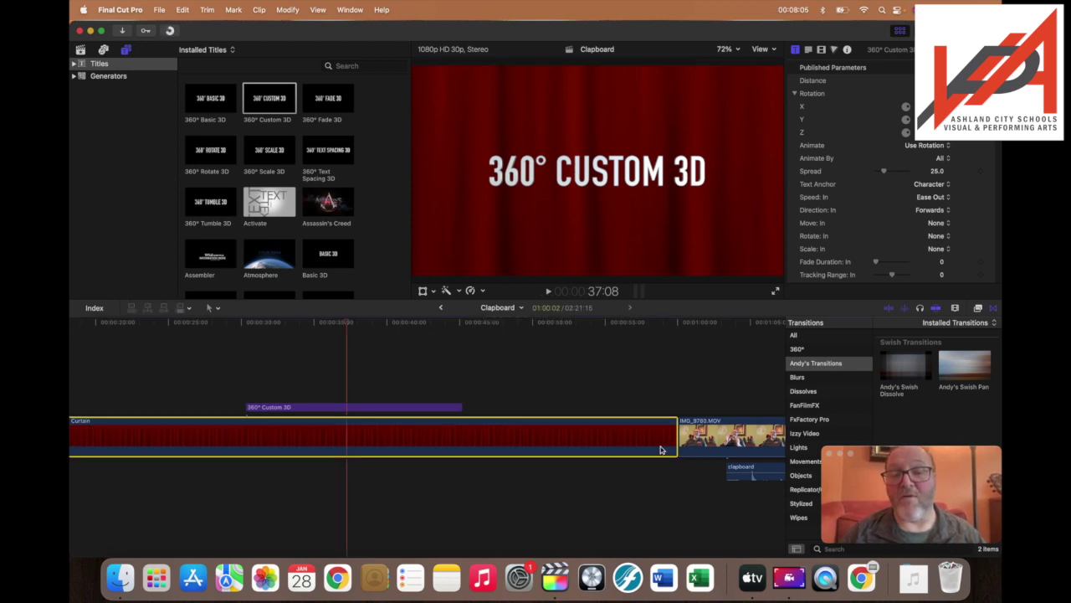
{"action": "left_click_drag", "start_coordinate": [674, 443], "coordinate": [466, 458]}
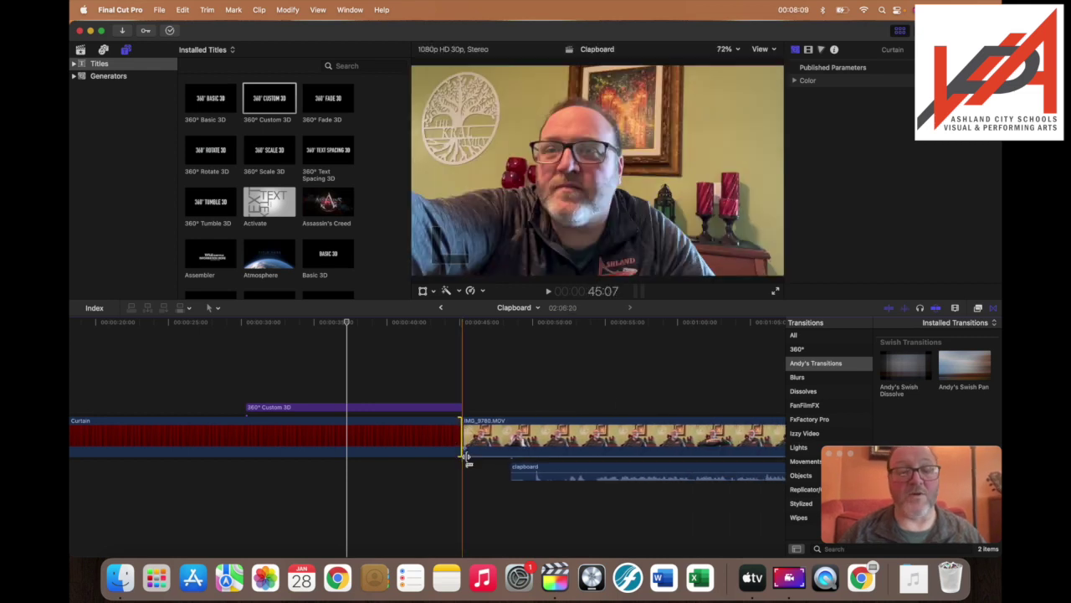
{"action": "left_click", "coordinate": [422, 409]}
{"action": "left_click_drag", "start_coordinate": [423, 411], "coordinate": [299, 413]}
{"action": "scroll", "coordinate": [299, 411], "scroll_direction": "left", "scroll_amount": 5}
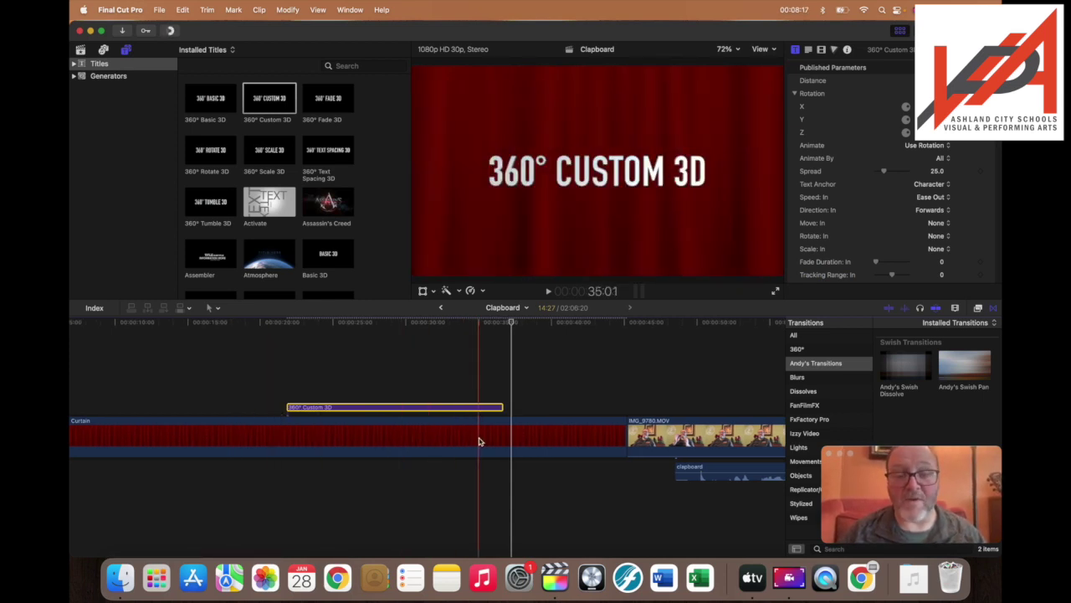
{"action": "scroll", "coordinate": [480, 441], "scroll_direction": "left", "scroll_amount": 2}
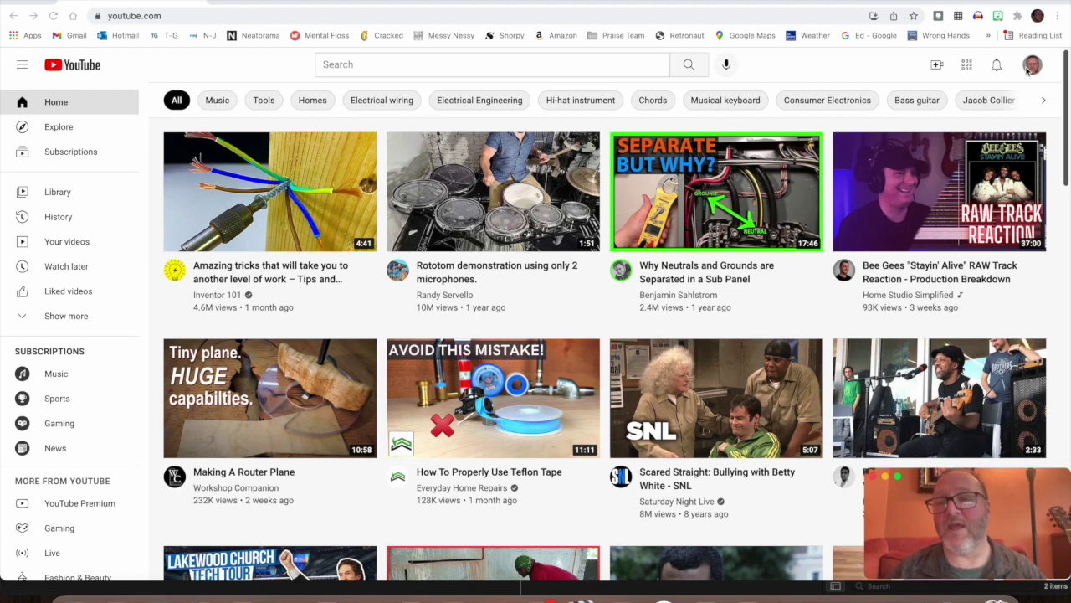
In Chrome, open the Gmail inbox and go to YouTube through the Google apps list.
{"action": "left_click", "coordinate": [967, 66]}
{"action": "left_click", "coordinate": [967, 67]}
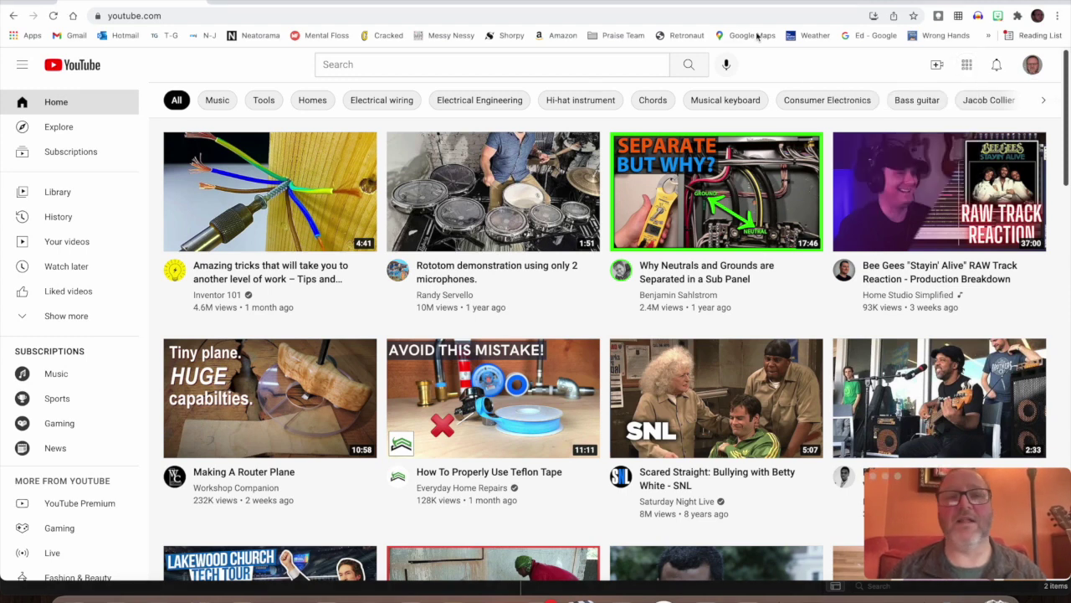
{"action": "left_click", "coordinate": [77, 36]}
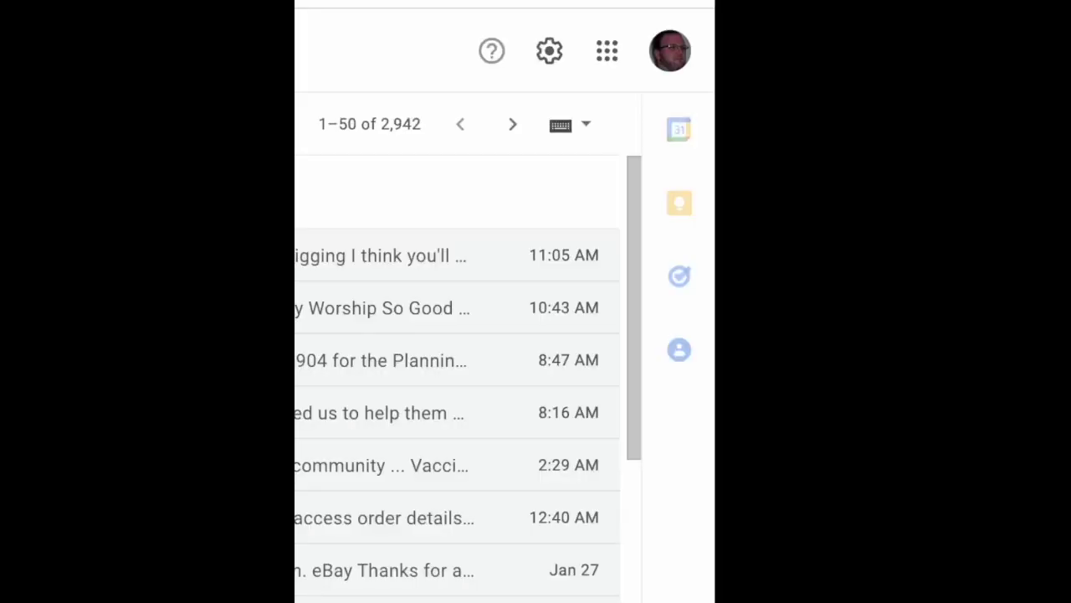
{"action": "left_click", "coordinate": [610, 56]}
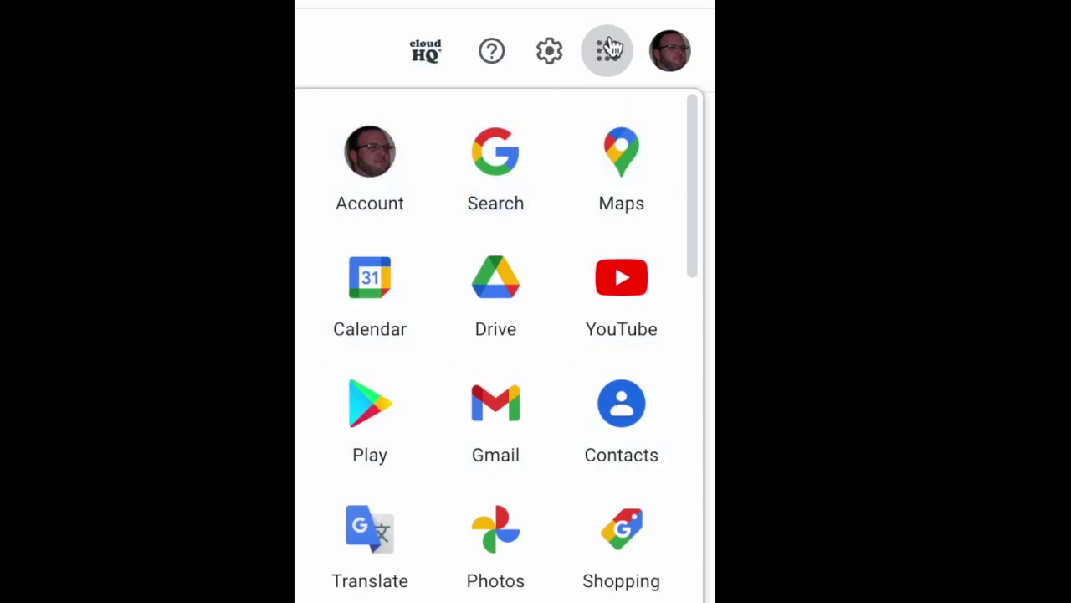
{"action": "left_click", "coordinate": [617, 297]}
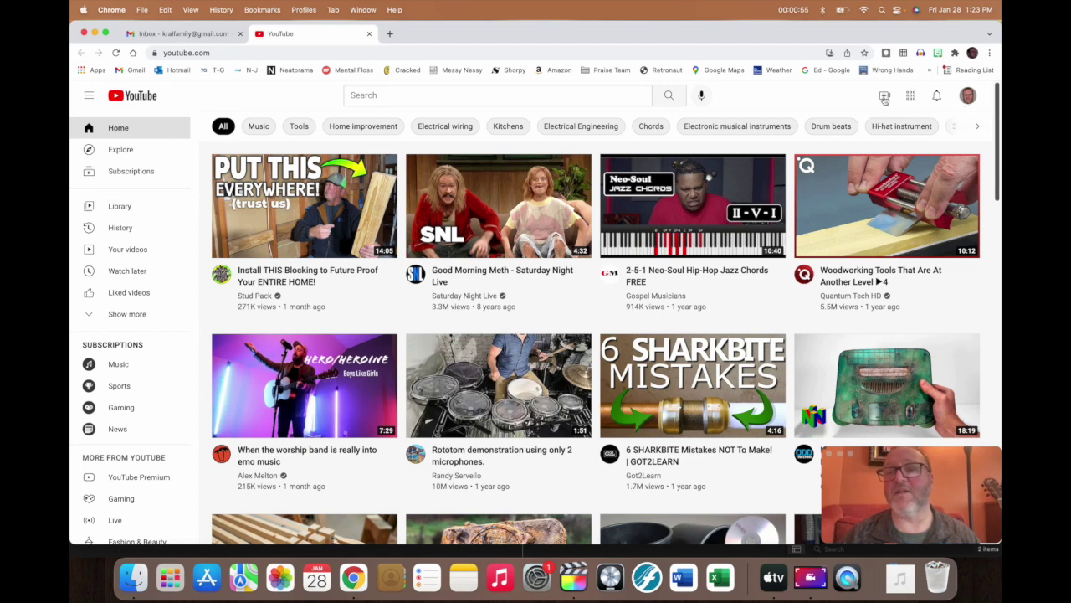
Start a YouTube video upload and supply 2022_01_28_13_11_30.mov from the Desktop folder in Finder.
{"action": "left_click", "coordinate": [884, 97]}
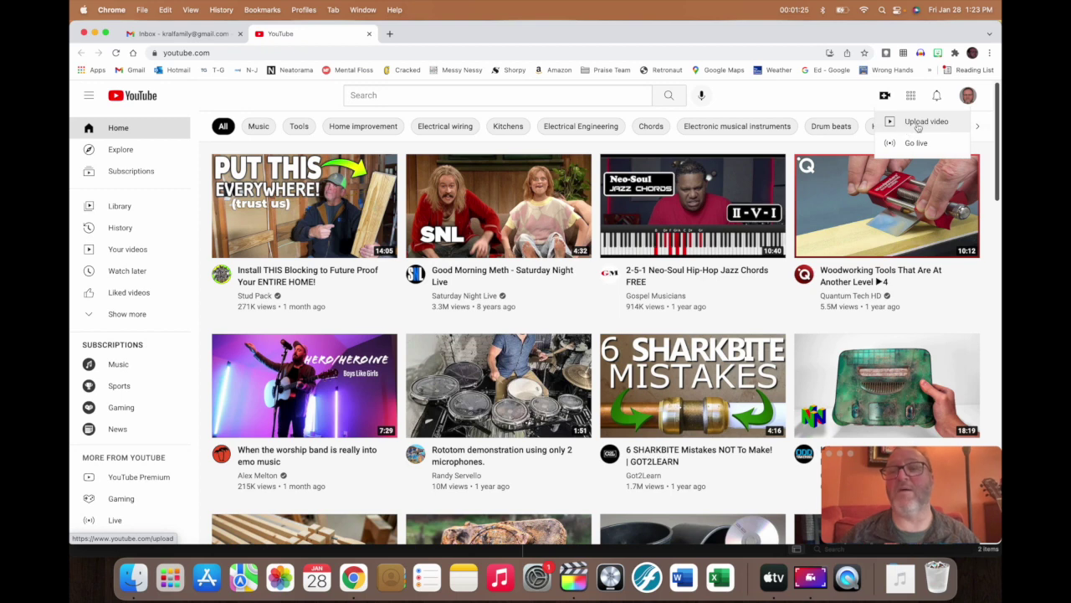
{"action": "left_click", "coordinate": [919, 124]}
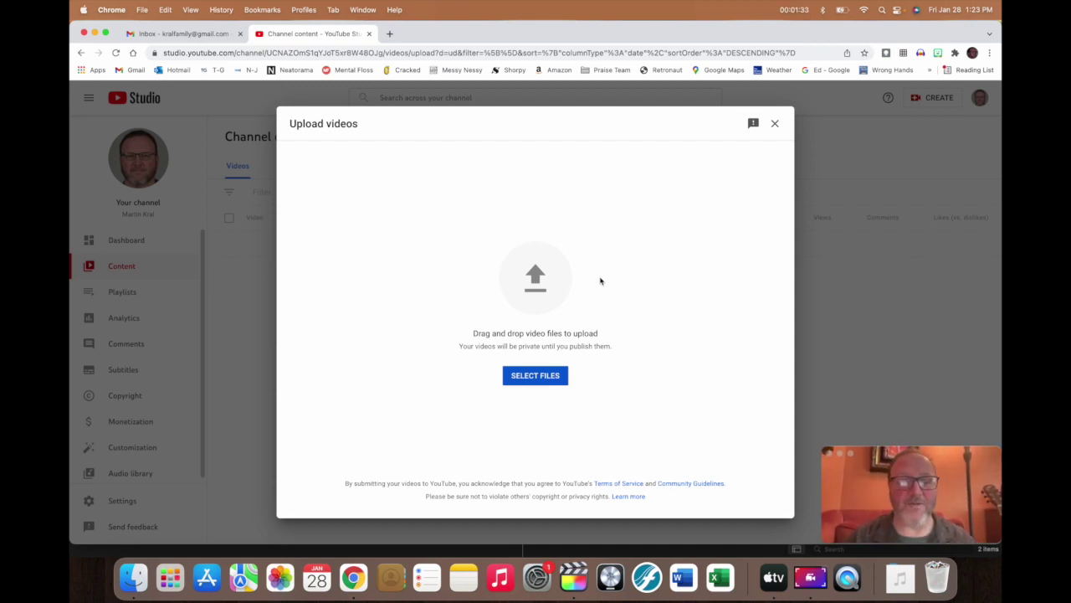
{"action": "left_click", "coordinate": [134, 579]}
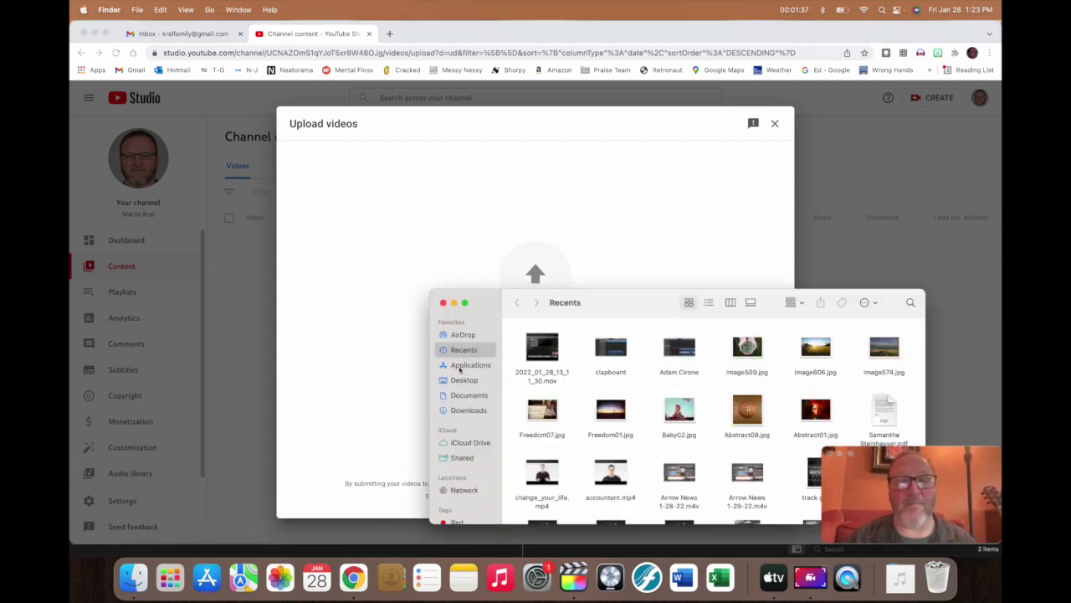
{"action": "left_click", "coordinate": [463, 381]}
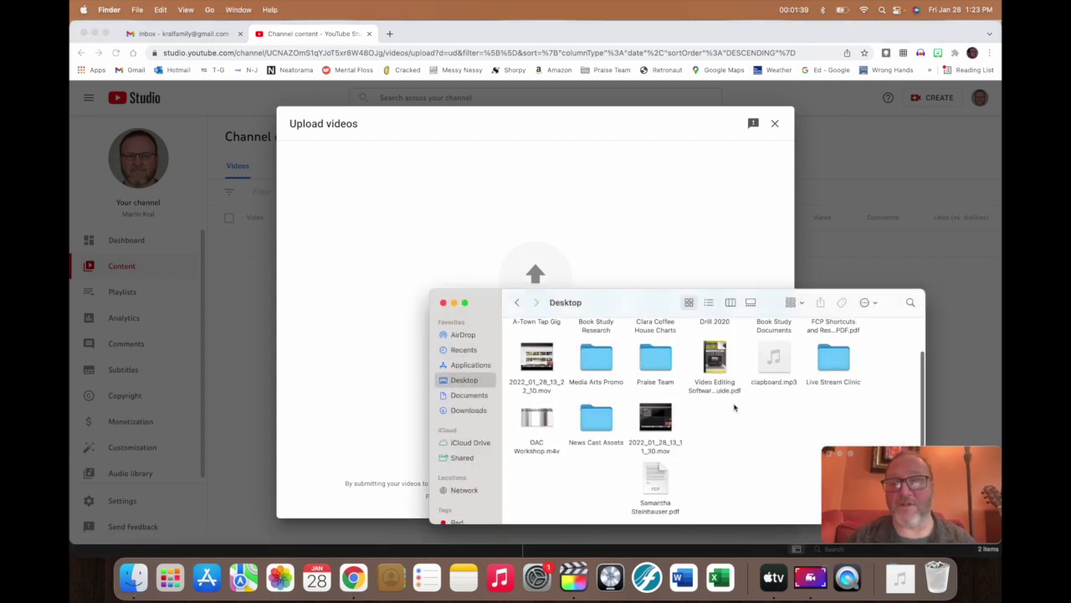
{"action": "mouse_move", "coordinate": [657, 425]}
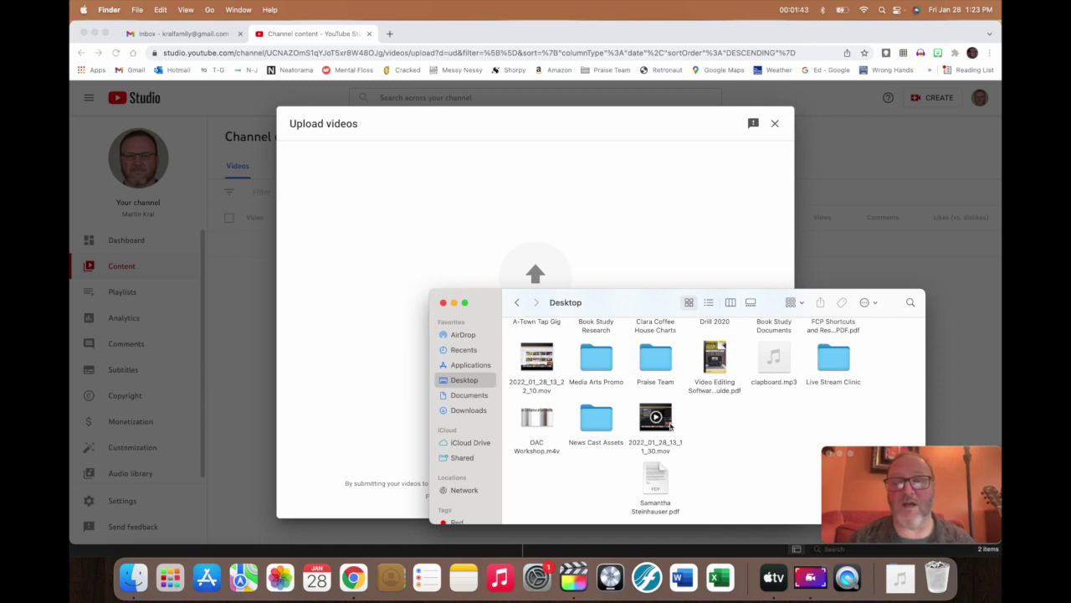
{"action": "left_click_drag", "start_coordinate": [666, 426], "coordinate": [584, 249]}
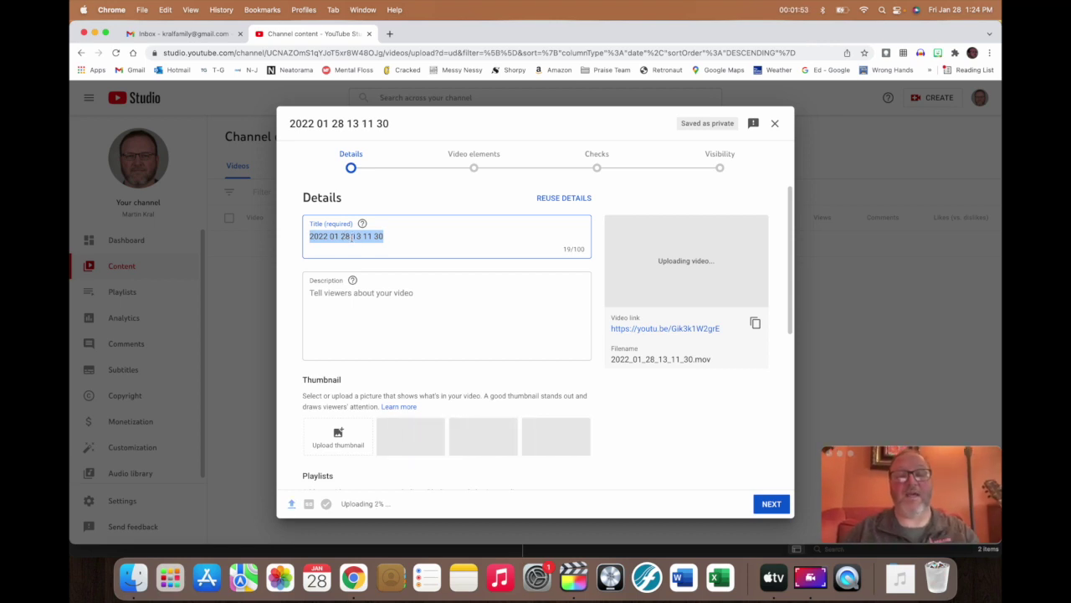
Title the upload "clinic test video" and set its audience to "Yes, it's made for kids".
{"action": "type", "text": "clinic t"}
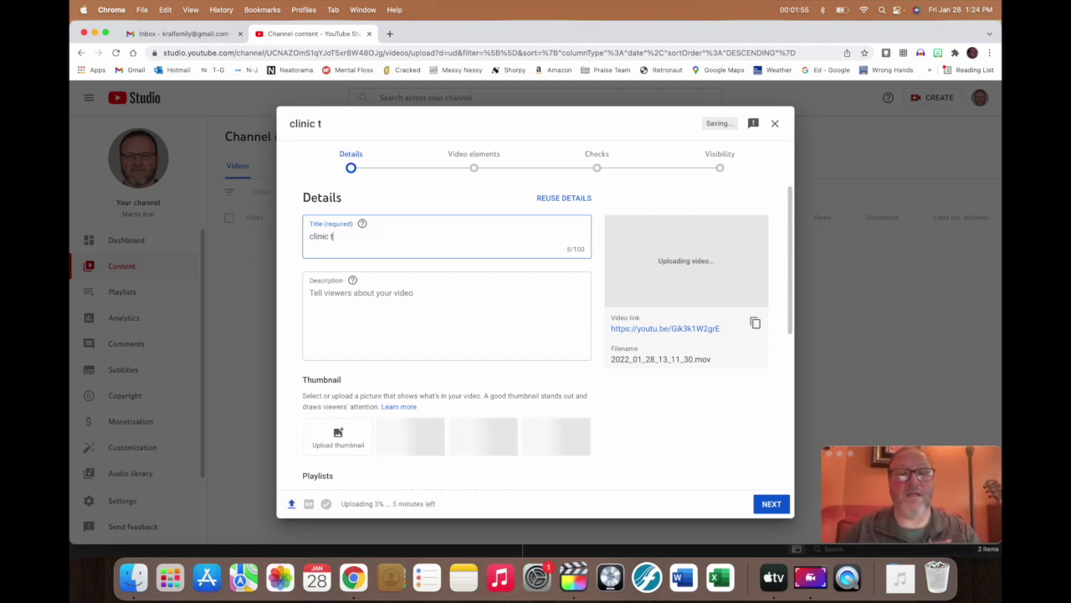
{"action": "type", "text": "est video"}
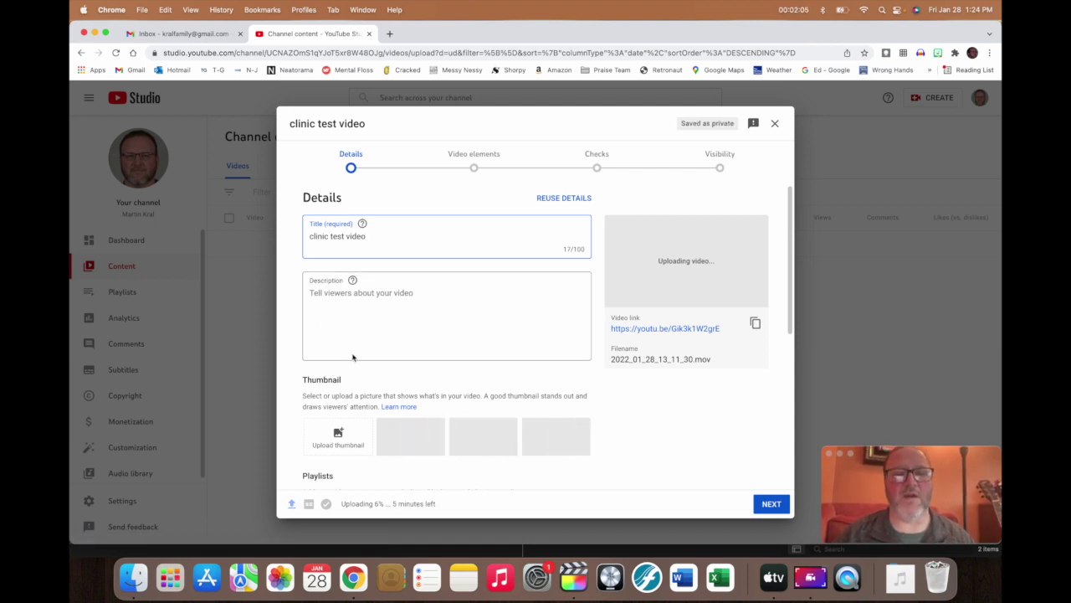
{"action": "scroll", "coordinate": [353, 357], "scroll_direction": "down", "scroll_amount": 2}
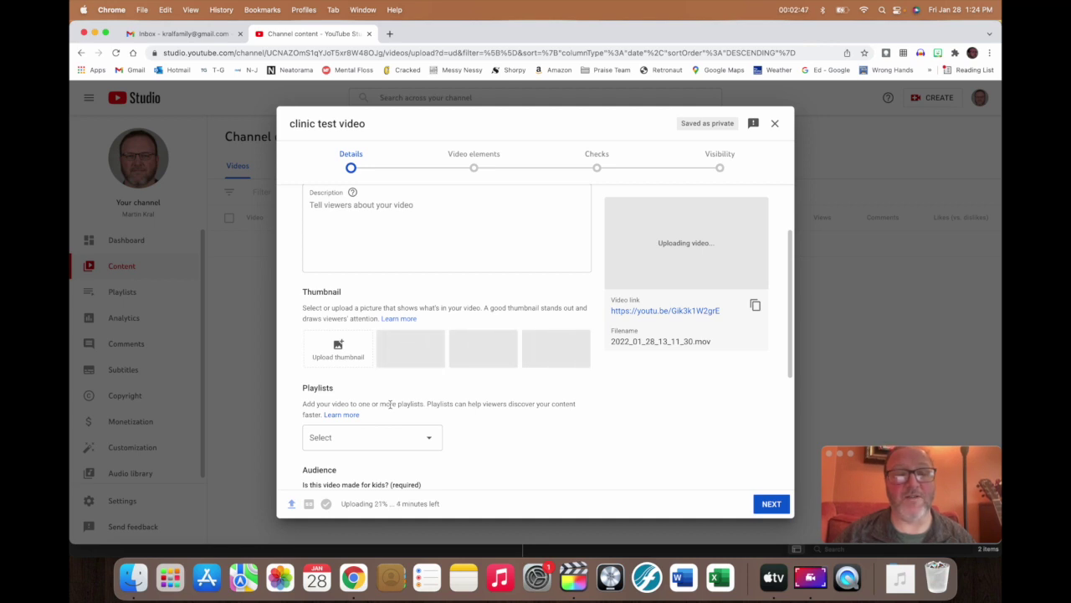
{"action": "scroll", "coordinate": [390, 404], "scroll_direction": "down", "scroll_amount": 2}
{"action": "scroll", "coordinate": [390, 404], "scroll_direction": "down", "scroll_amount": 5}
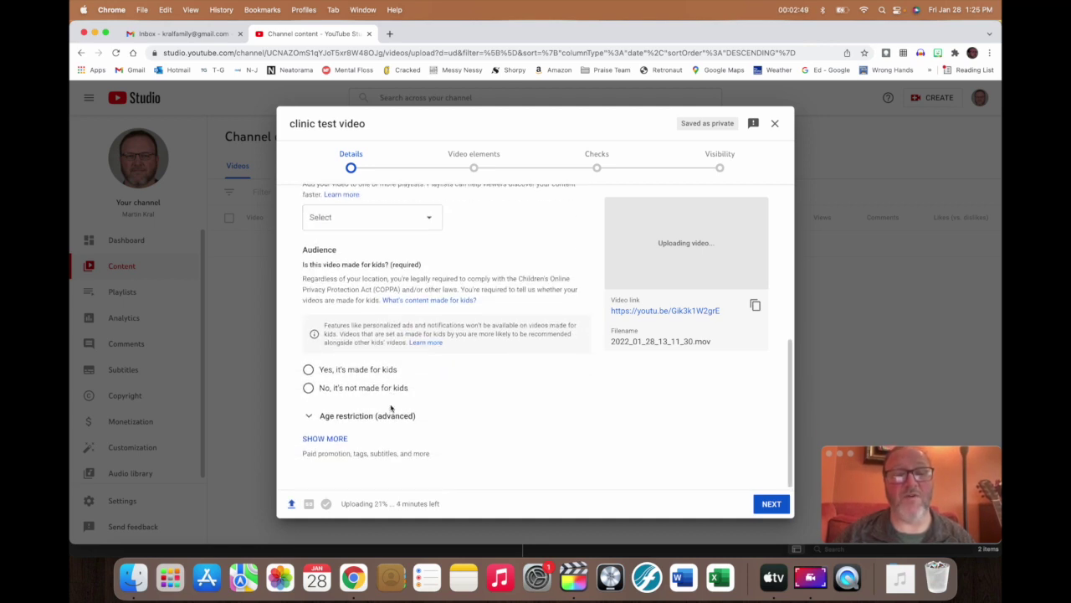
{"action": "left_click", "coordinate": [308, 371]}
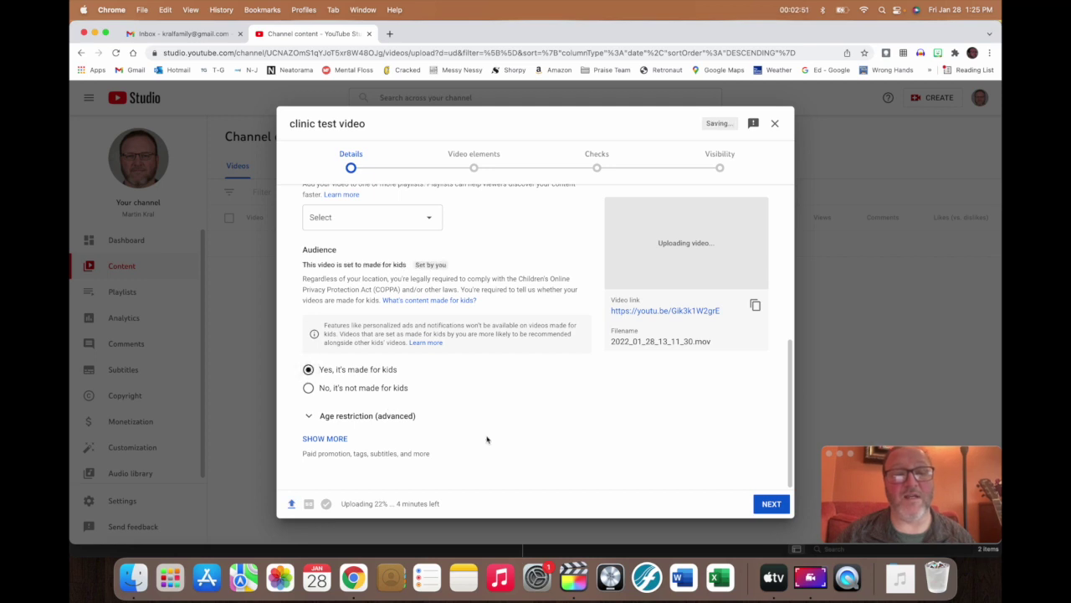
Continue through the video elements and checks, set the visibility to Unlisted, and copy the video link.
{"action": "left_click", "coordinate": [771, 504]}
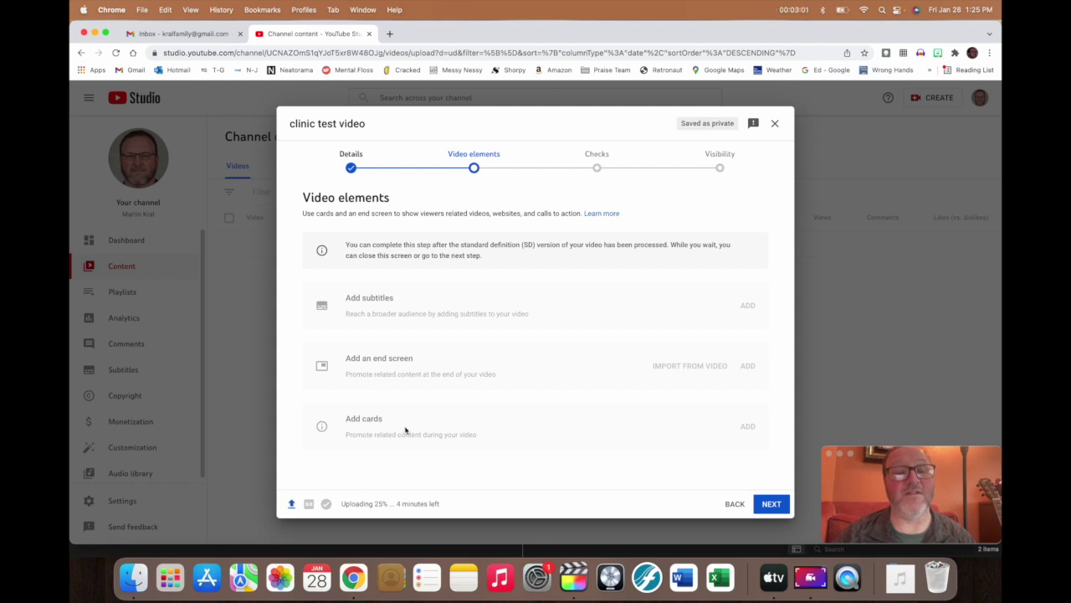
{"action": "left_click", "coordinate": [770, 504]}
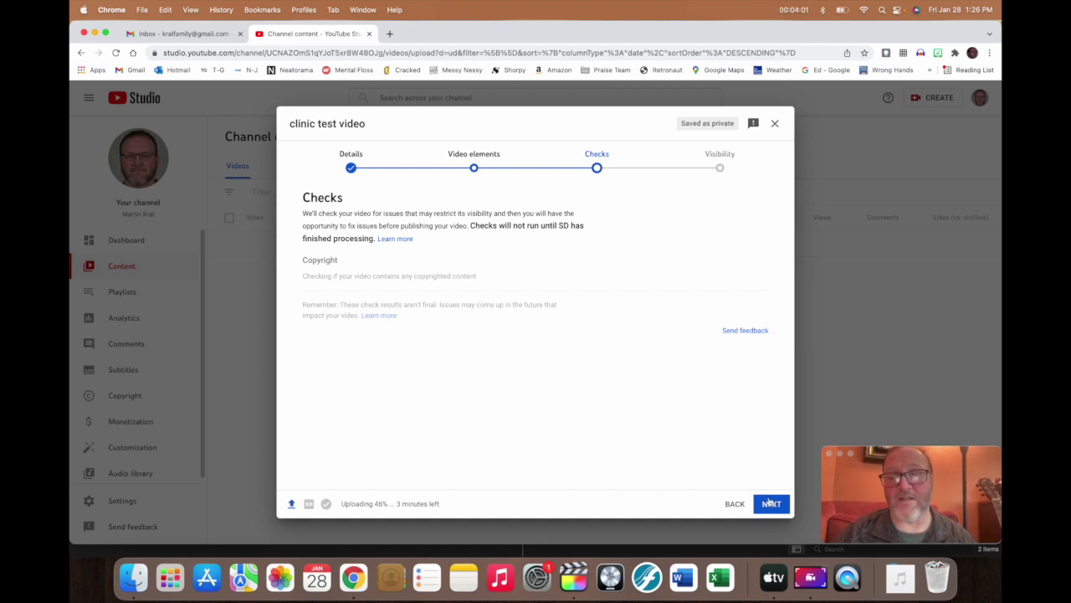
{"action": "left_click", "coordinate": [775, 504]}
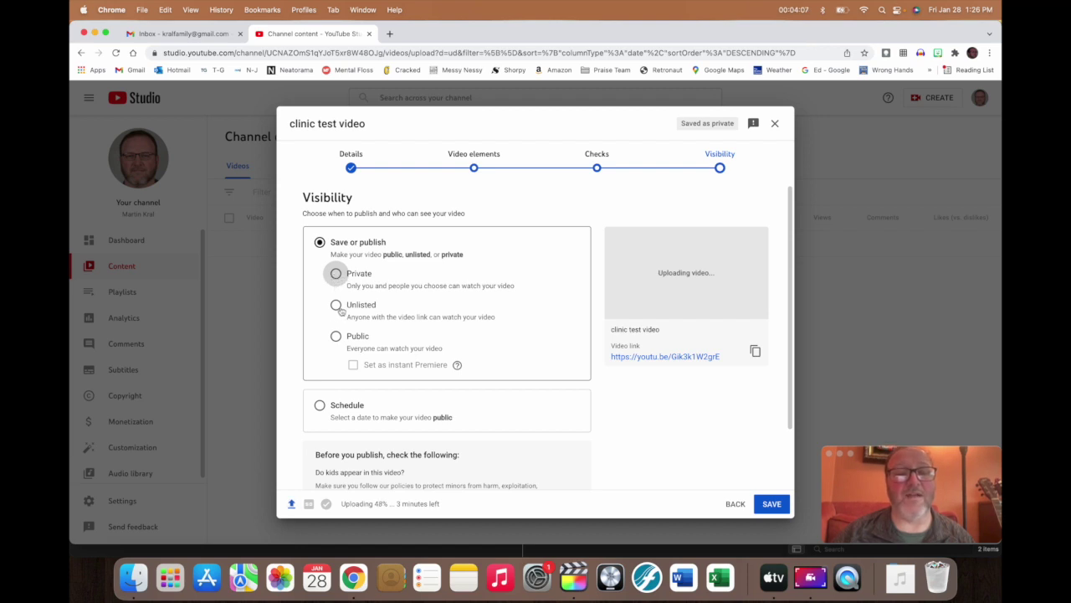
{"action": "left_click", "coordinate": [335, 306]}
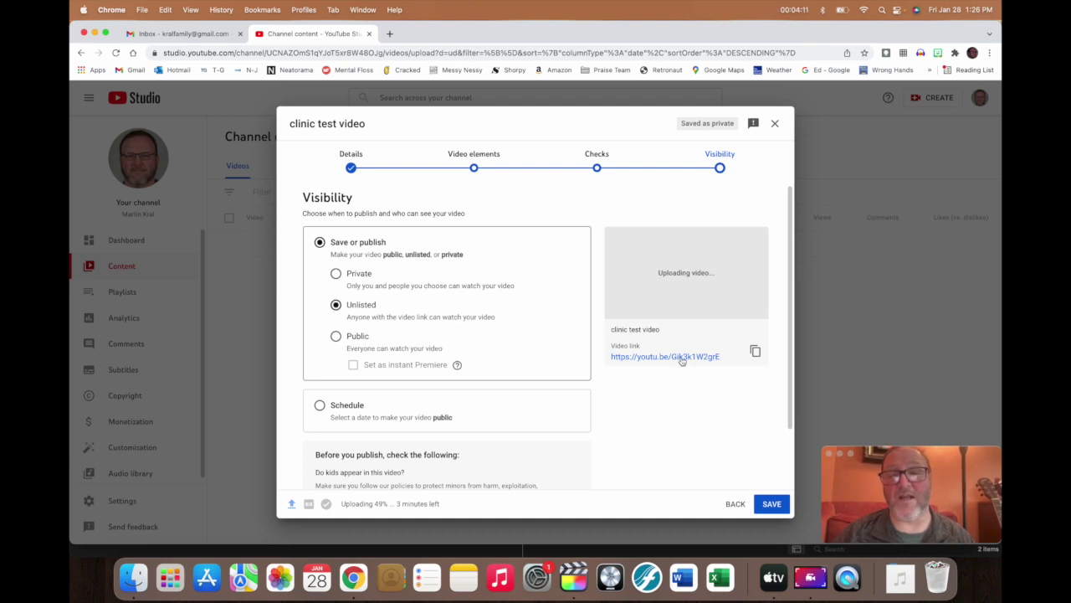
{"action": "left_click", "coordinate": [335, 336]}
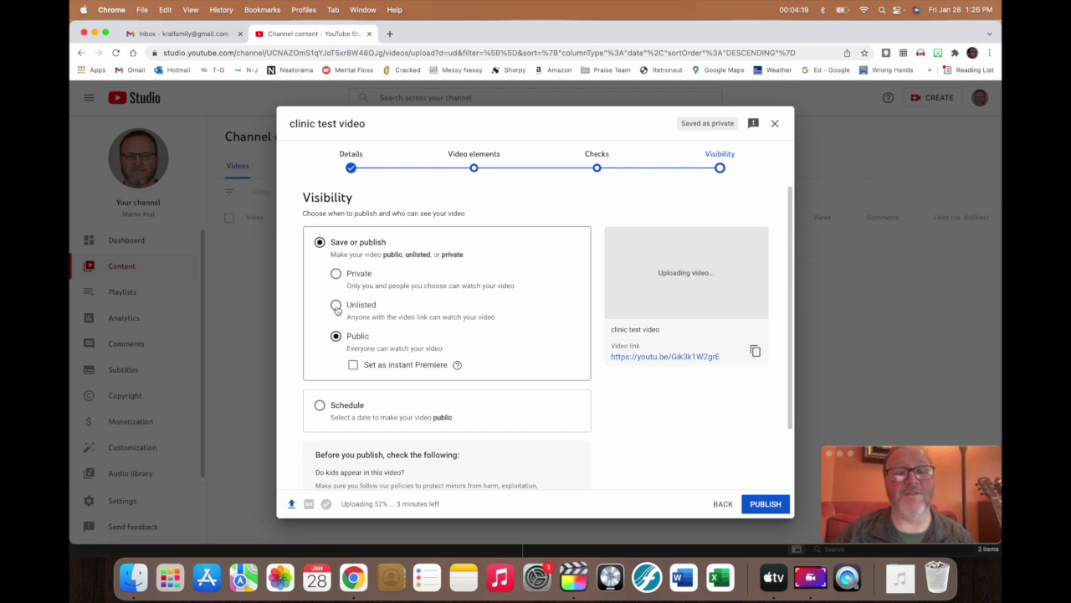
{"action": "left_click", "coordinate": [335, 305]}
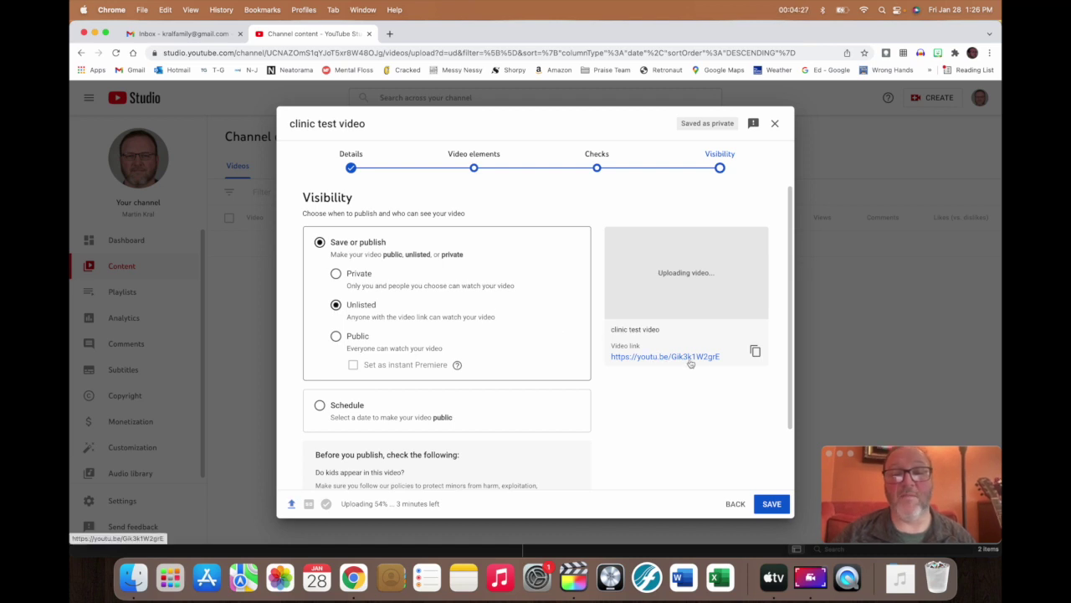
{"action": "left_click", "coordinate": [756, 353]}
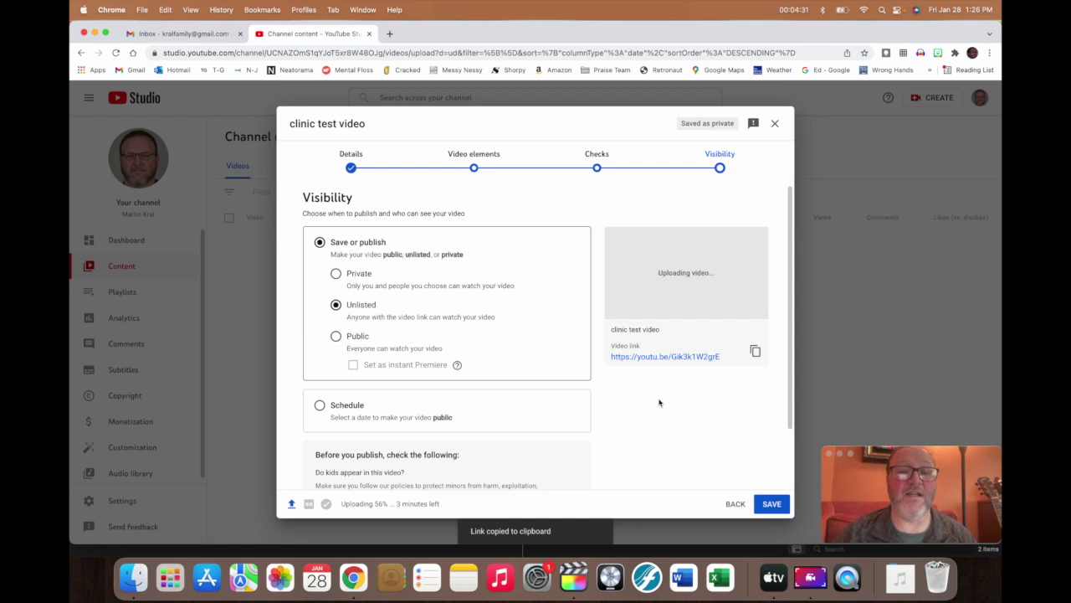
Try the Schedule option for publishing the video, and return to Save or publish.
{"action": "scroll", "coordinate": [659, 402], "scroll_direction": "down", "scroll_amount": 3}
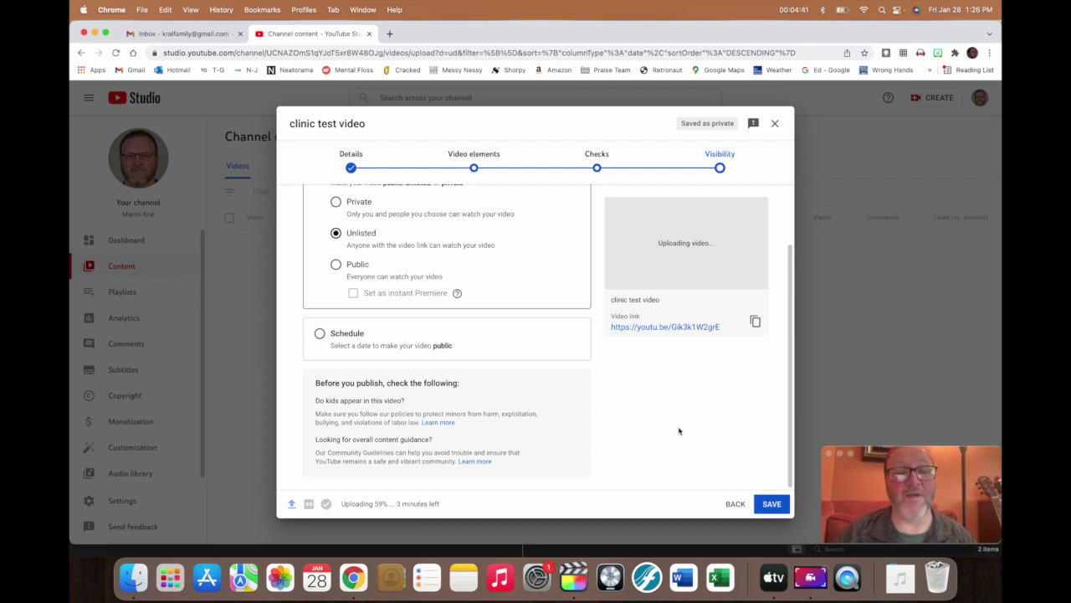
{"action": "left_click", "coordinate": [319, 339]}
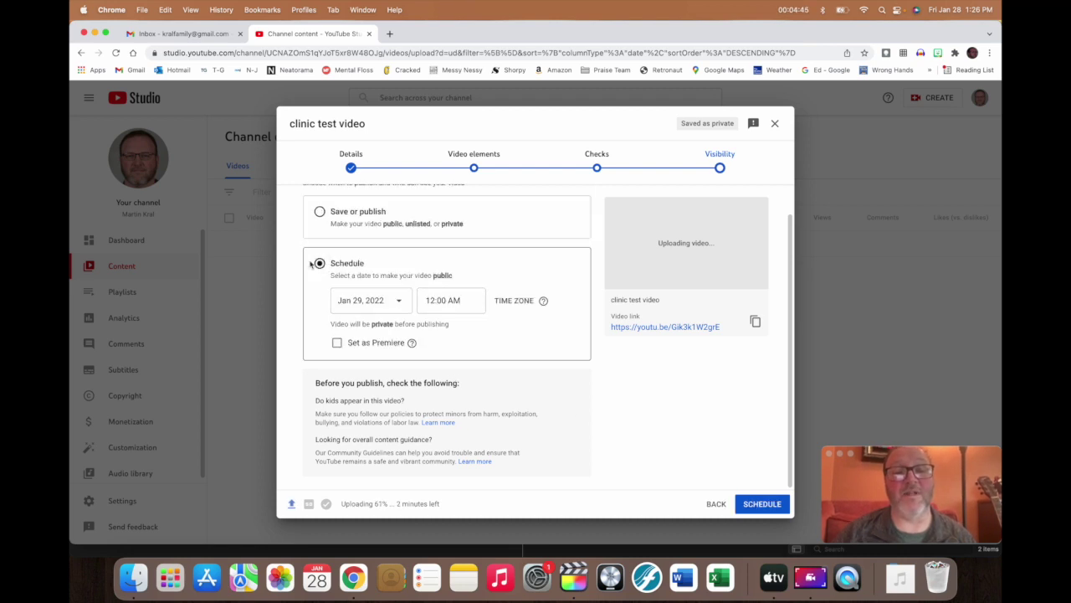
{"action": "scroll", "coordinate": [320, 269], "scroll_direction": "up", "scroll_amount": 1}
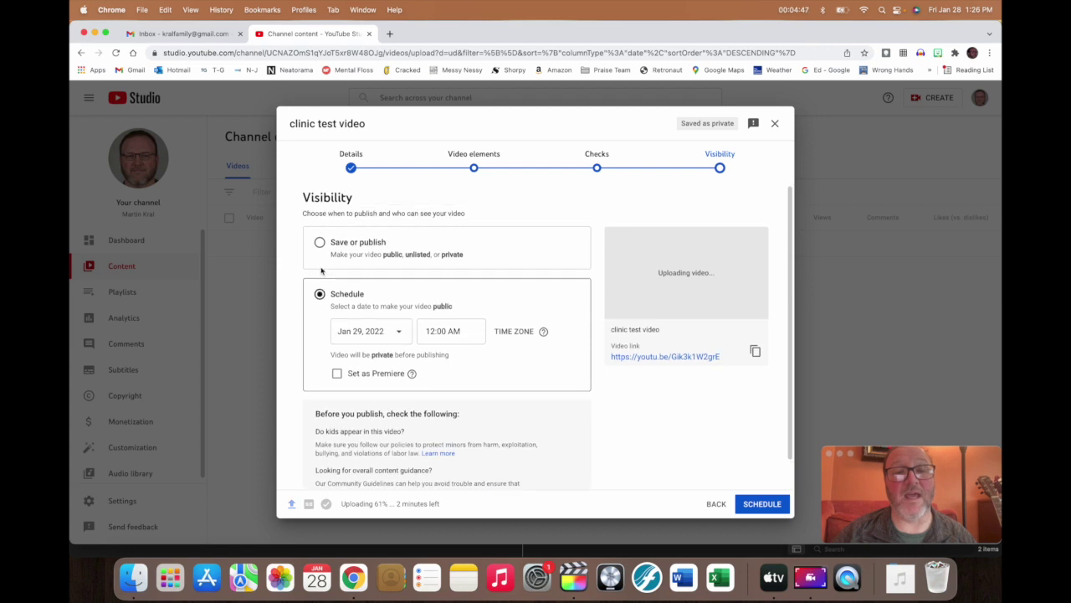
{"action": "left_click", "coordinate": [319, 242]}
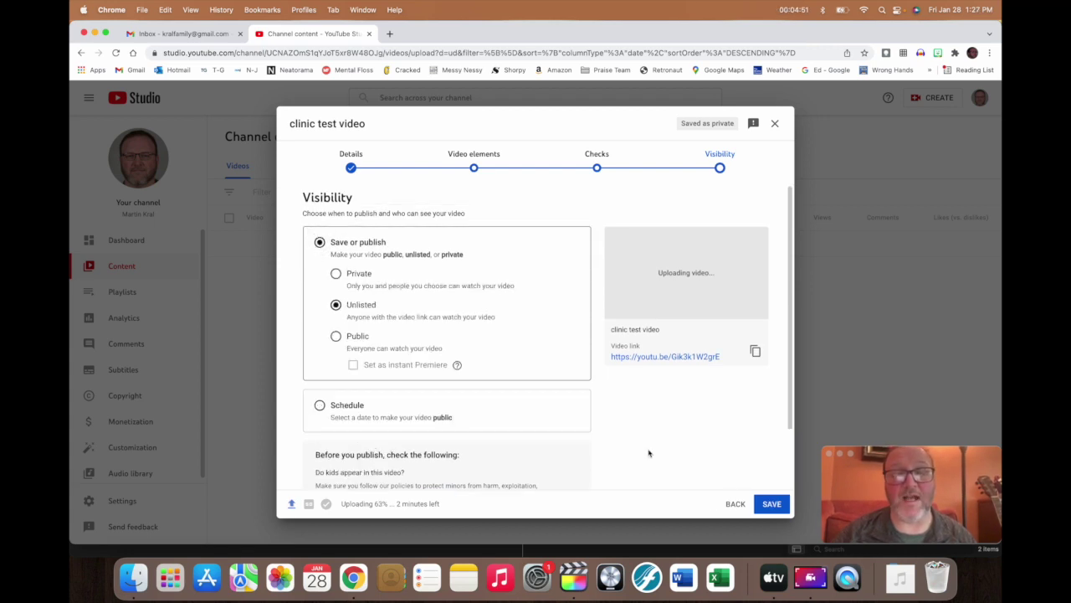
Save the video with its unlisted visibility and close the video processing notice.
{"action": "left_click", "coordinate": [766, 503]}
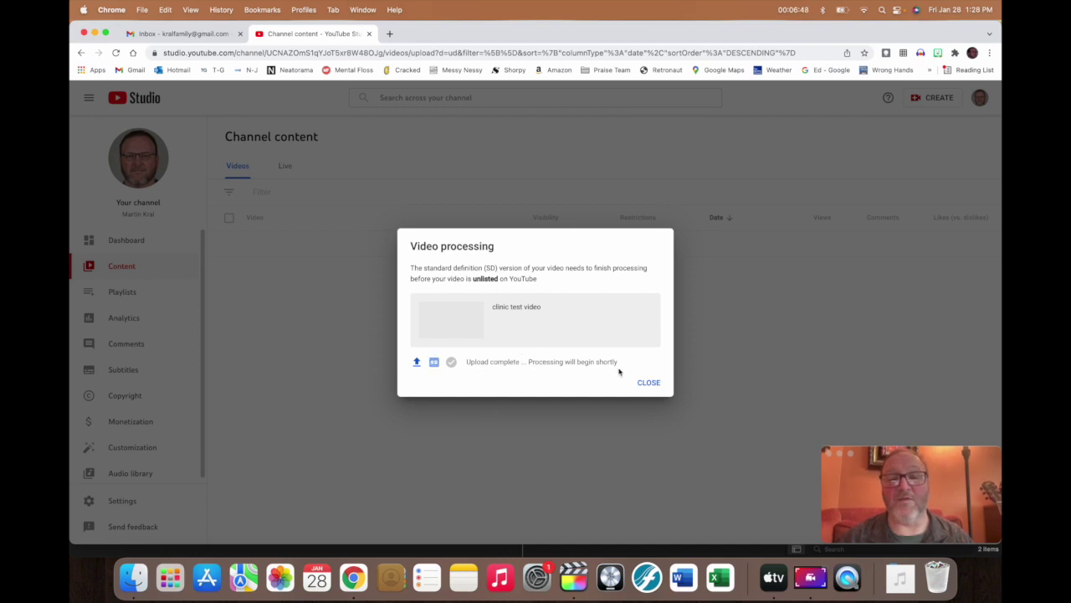
{"action": "left_click", "coordinate": [649, 383]}
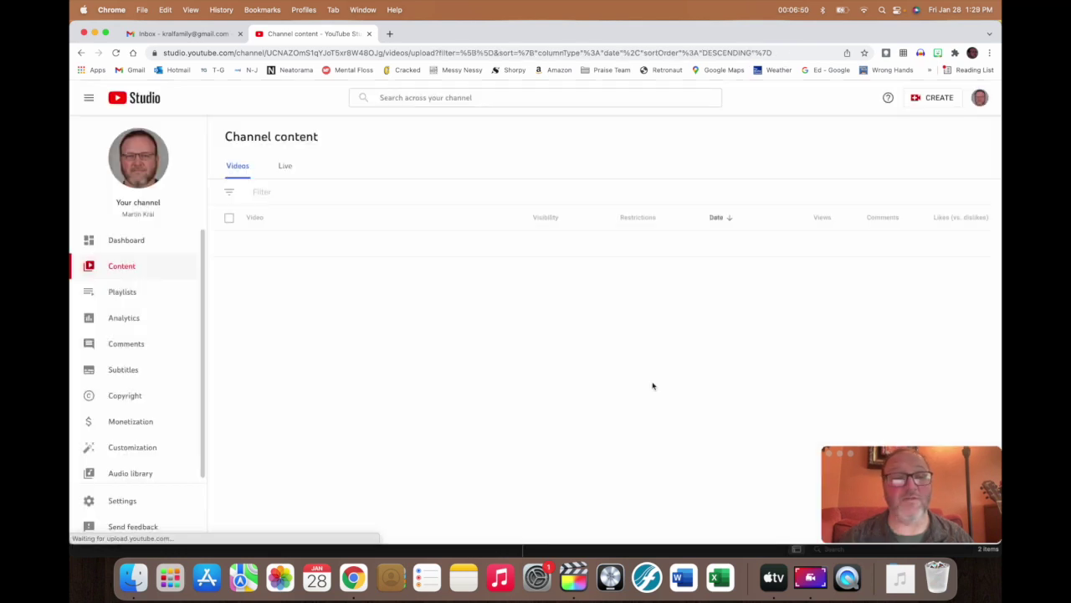
Examine the visibility and restrictions of the videos in the channel content list, including the copyright claim details.
{"action": "scroll", "coordinate": [275, 280], "scroll_direction": "down", "scroll_amount": 10}
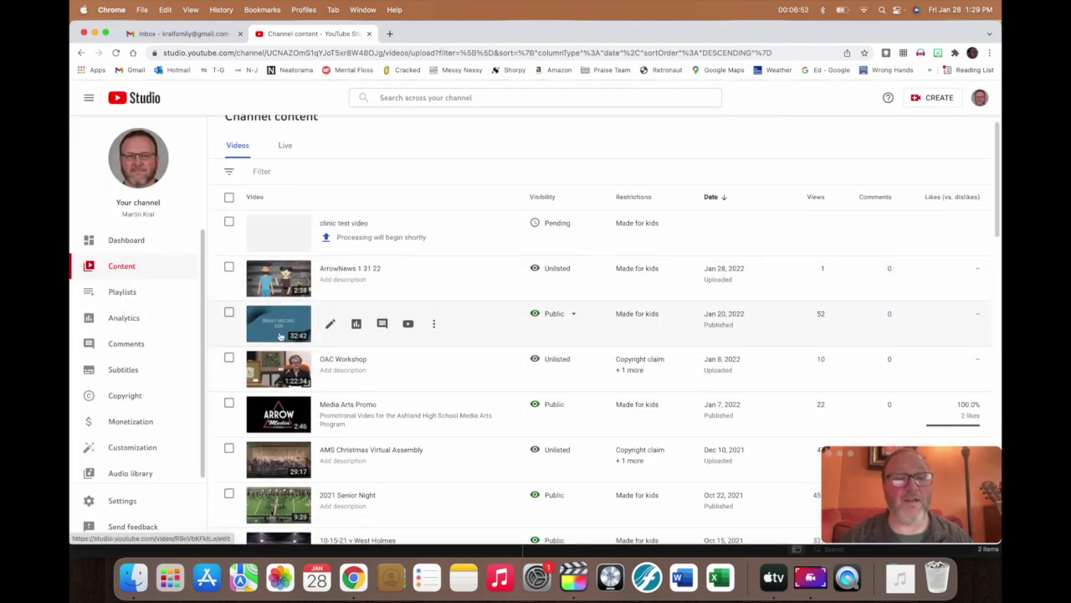
{"action": "scroll", "coordinate": [280, 337], "scroll_direction": "up", "scroll_amount": 10}
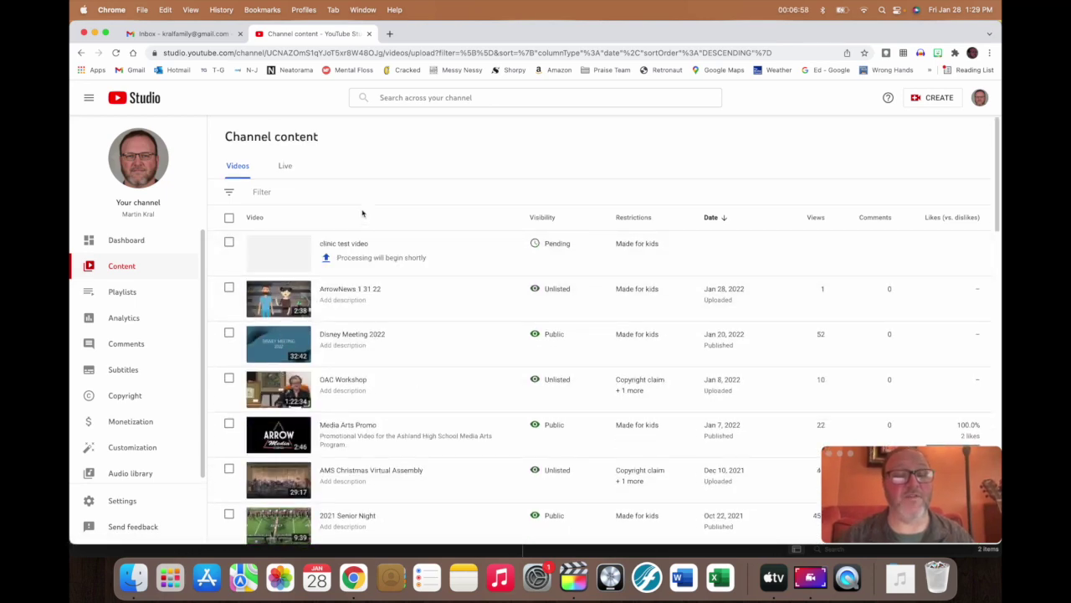
{"action": "mouse_move", "coordinate": [559, 248]}
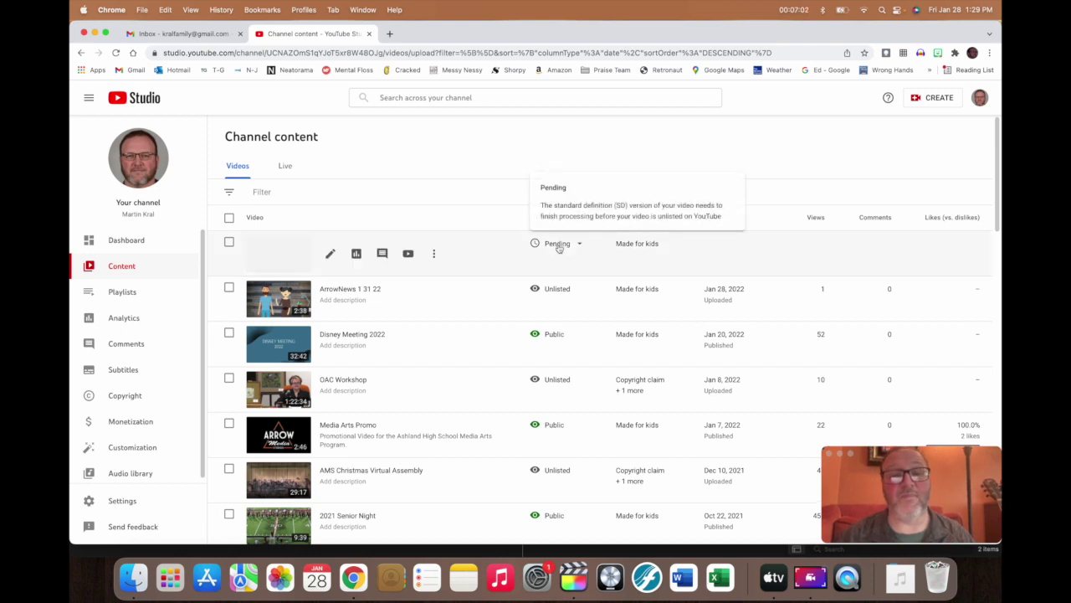
{"action": "mouse_move", "coordinate": [554, 295]}
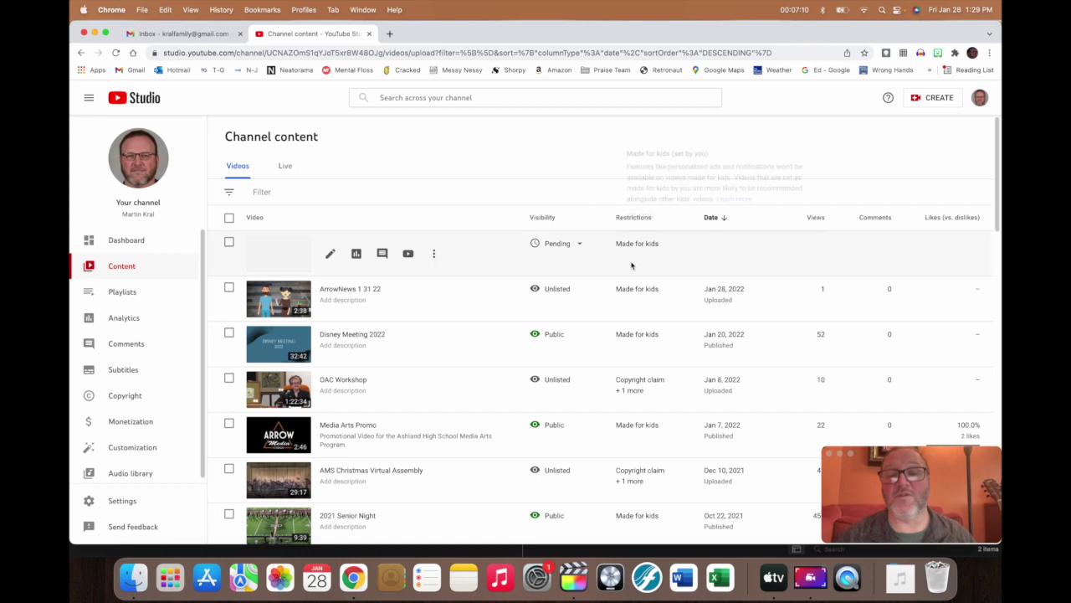
{"action": "mouse_move", "coordinate": [643, 301]}
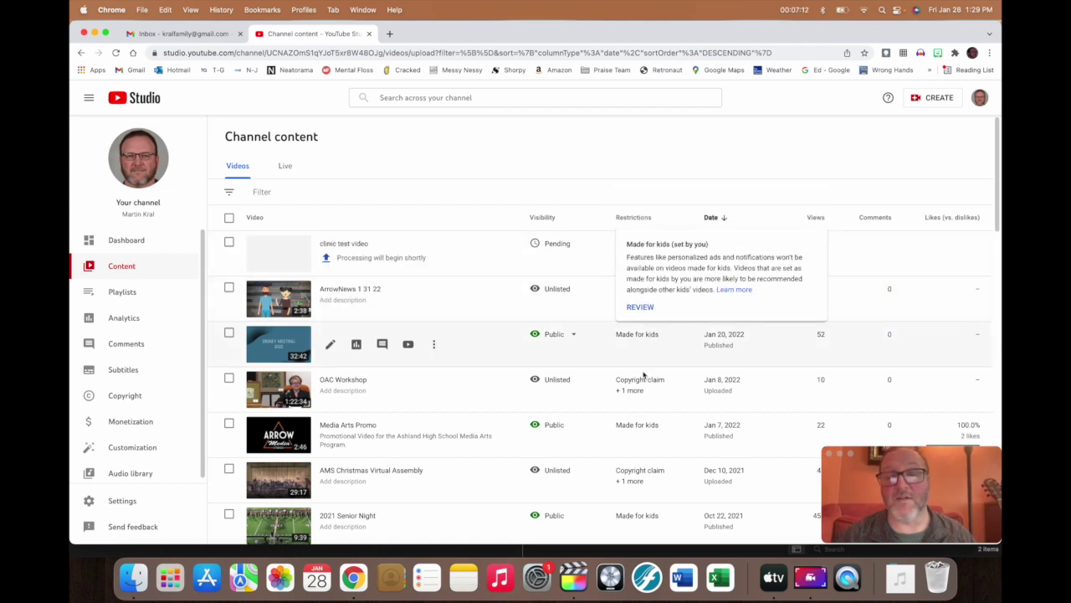
{"action": "mouse_move", "coordinate": [637, 391]}
{"action": "scroll", "coordinate": [636, 393], "scroll_direction": "down", "scroll_amount": 2}
{"action": "mouse_move", "coordinate": [631, 433]}
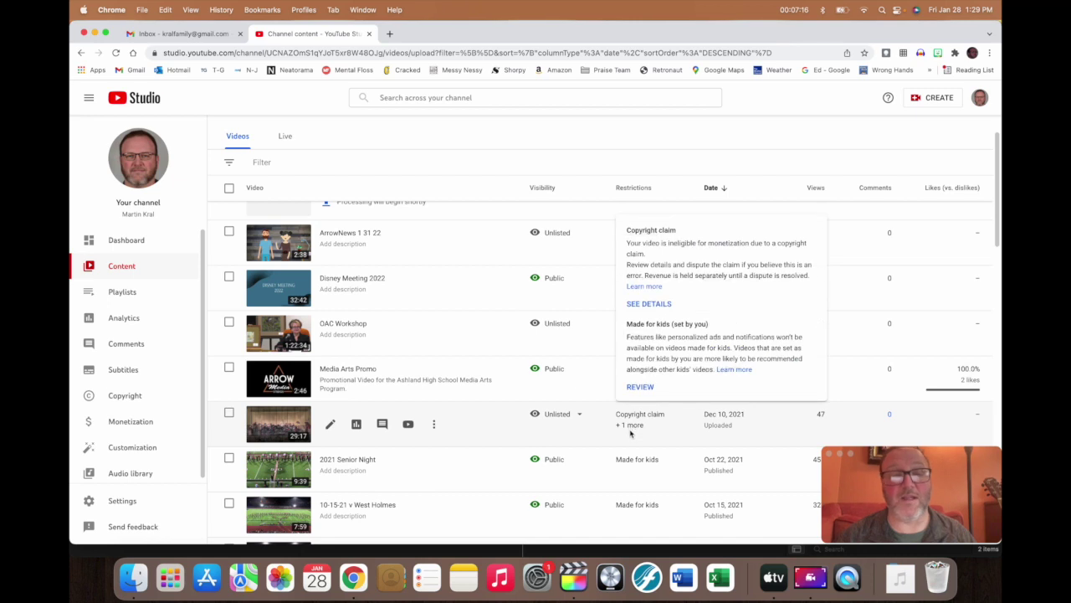
{"action": "scroll", "coordinate": [630, 433], "scroll_direction": "down", "scroll_amount": 2}
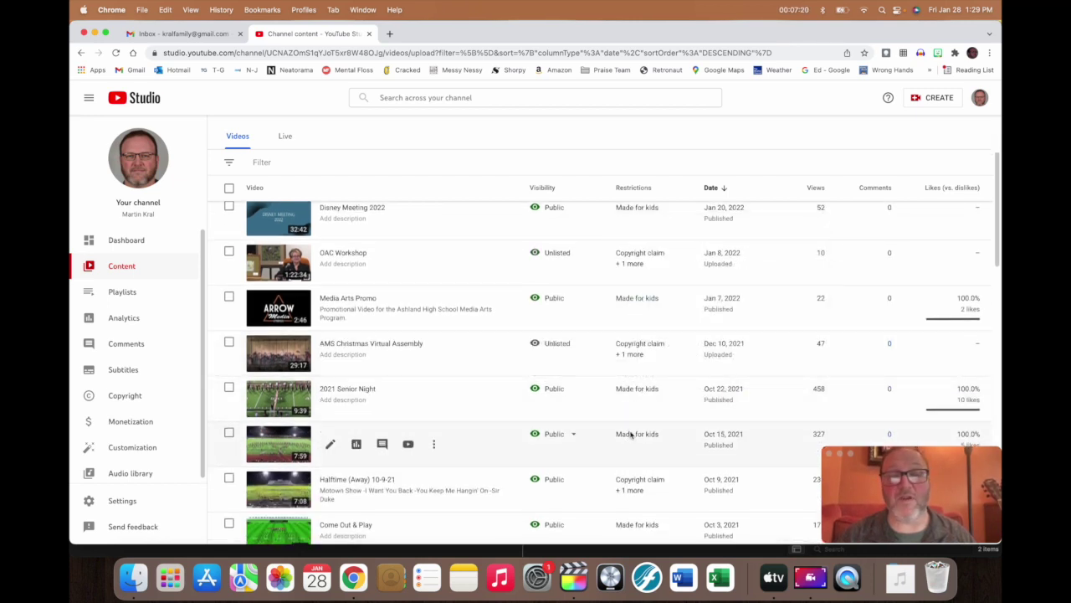
{"action": "mouse_move", "coordinate": [632, 491]}
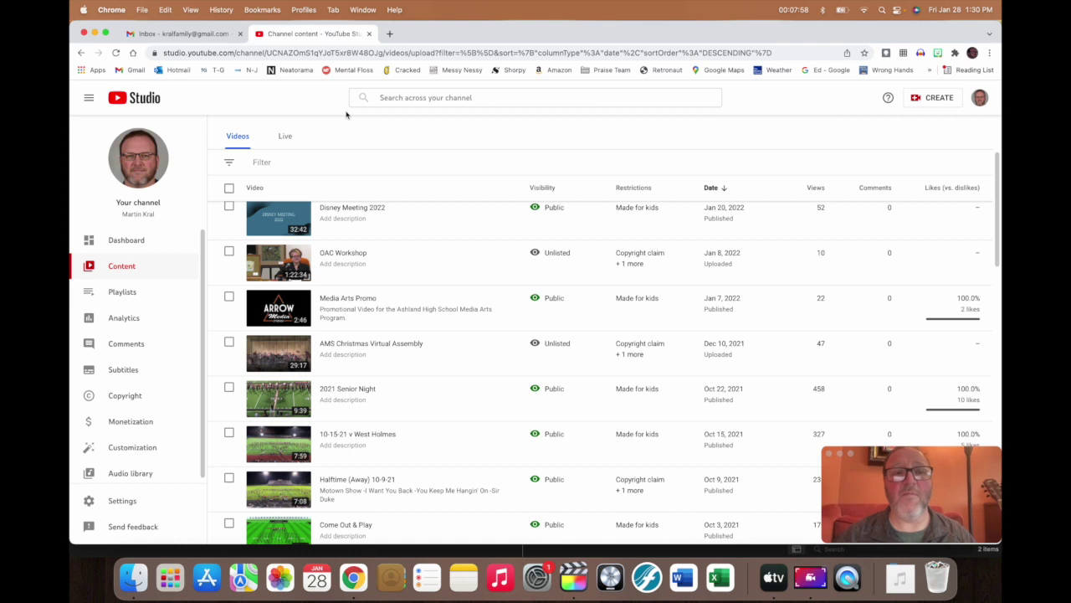
Go to the channel's public page, browse its created playlists, and view the Tech Tutorials playlist.
{"action": "left_click", "coordinate": [979, 98]}
{"action": "left_click", "coordinate": [872, 170]}
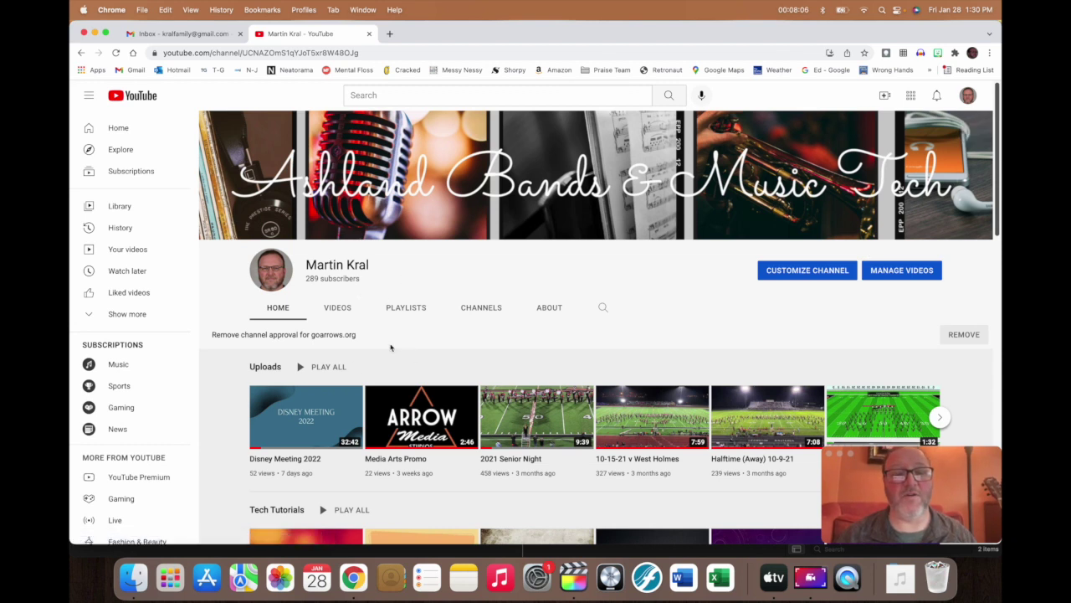
{"action": "left_click", "coordinate": [406, 308]}
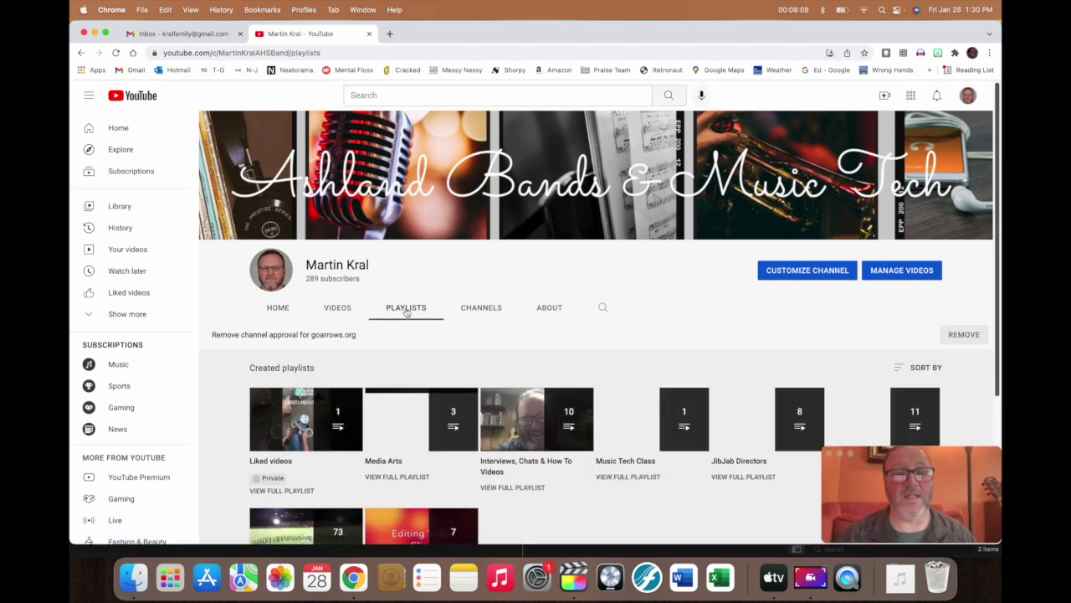
{"action": "scroll", "coordinate": [406, 311], "scroll_direction": "down", "scroll_amount": 5}
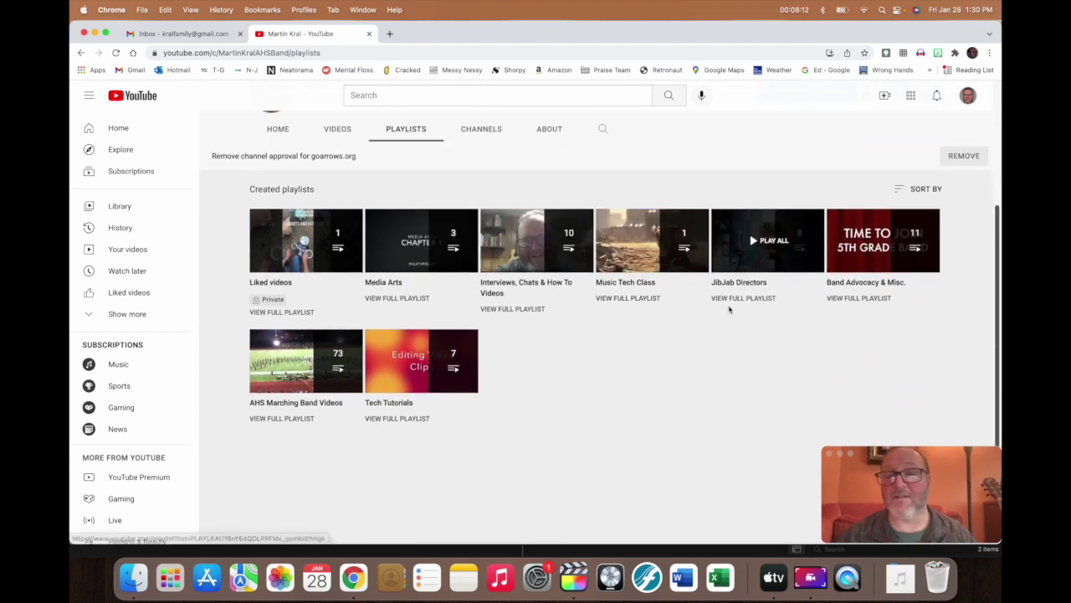
{"action": "left_click", "coordinate": [400, 412]}
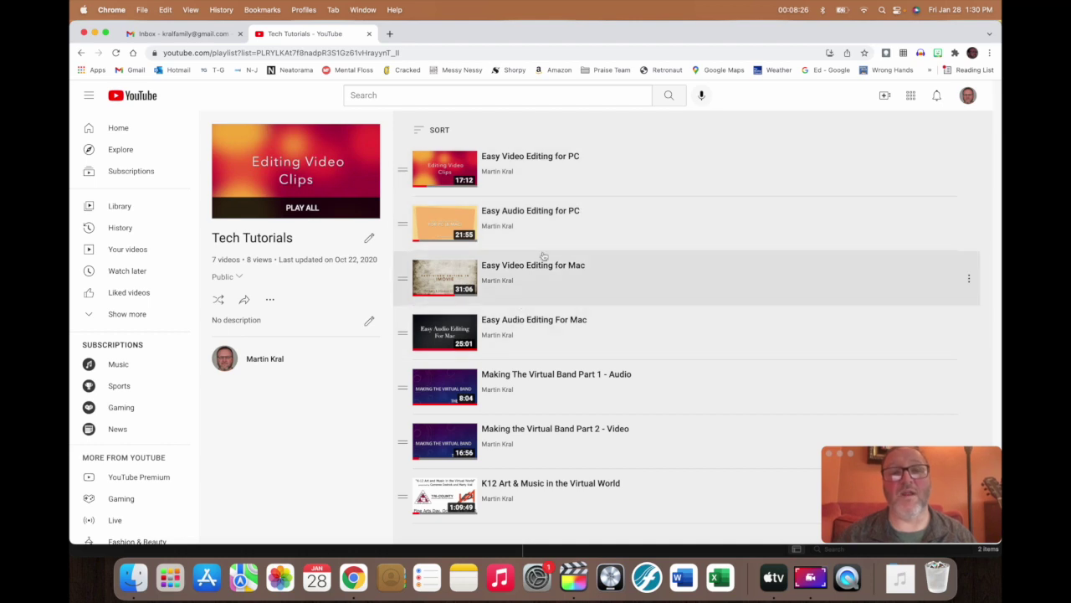
Go live from the YouTube channel, choosing a later date and the built-in webcam as the stream type.
{"action": "left_click", "coordinate": [884, 99]}
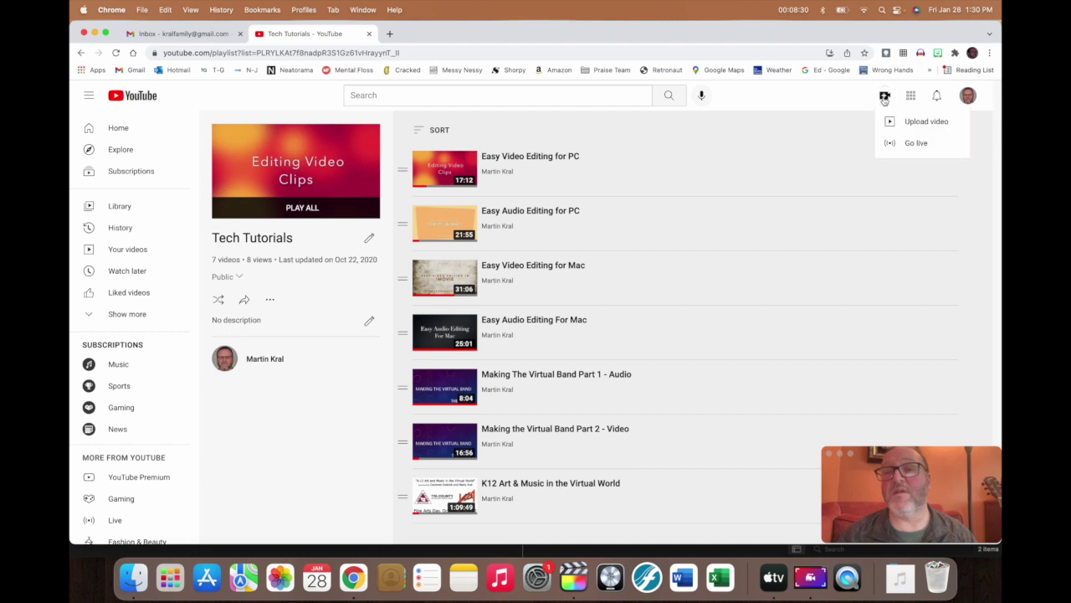
{"action": "left_click", "coordinate": [893, 147]}
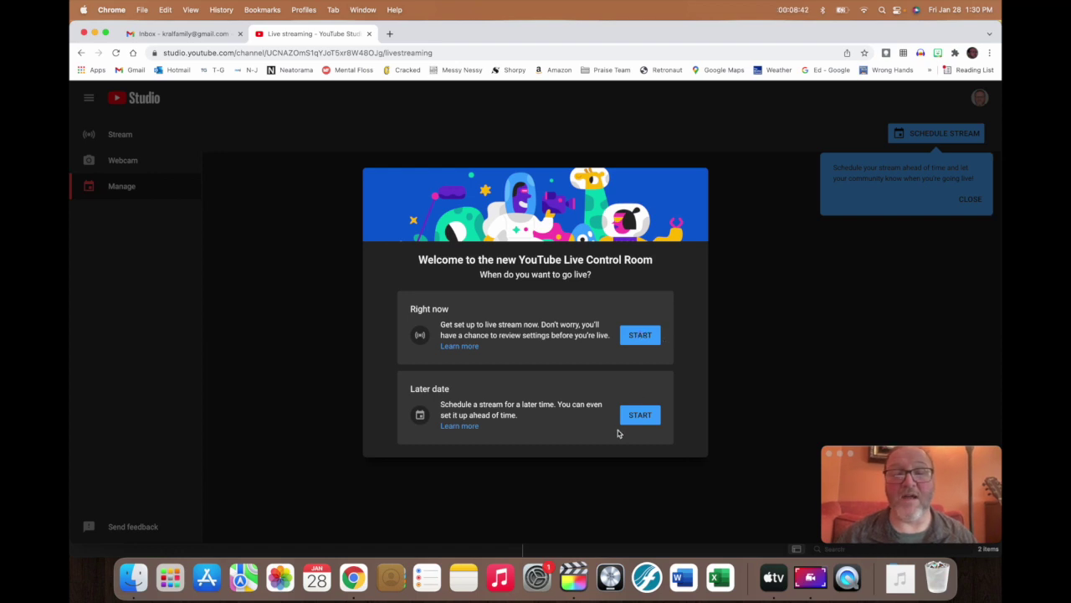
{"action": "left_click", "coordinate": [640, 416]}
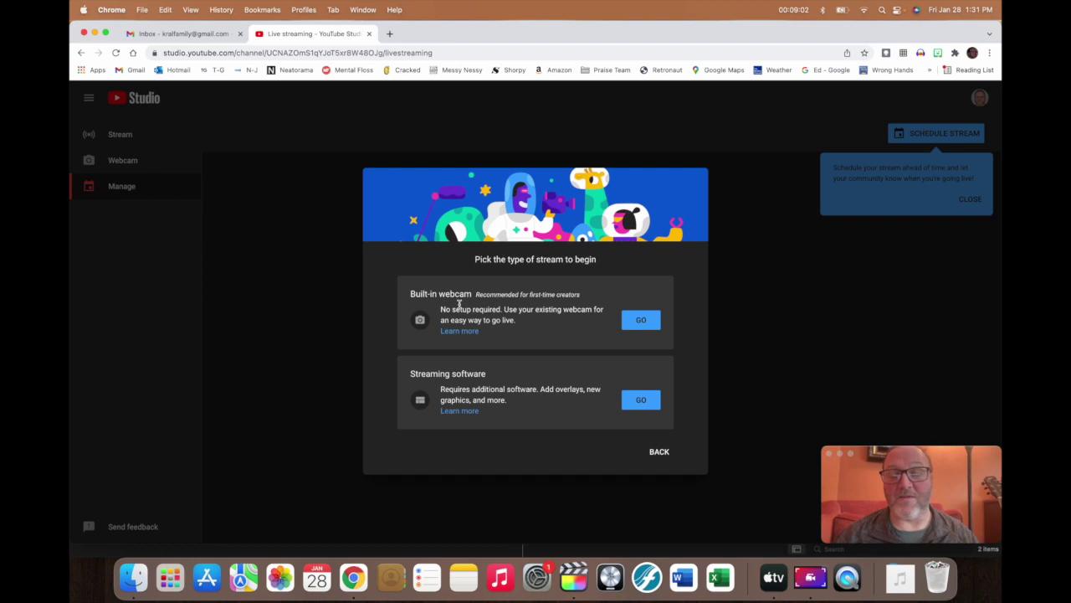
{"action": "left_click", "coordinate": [641, 325]}
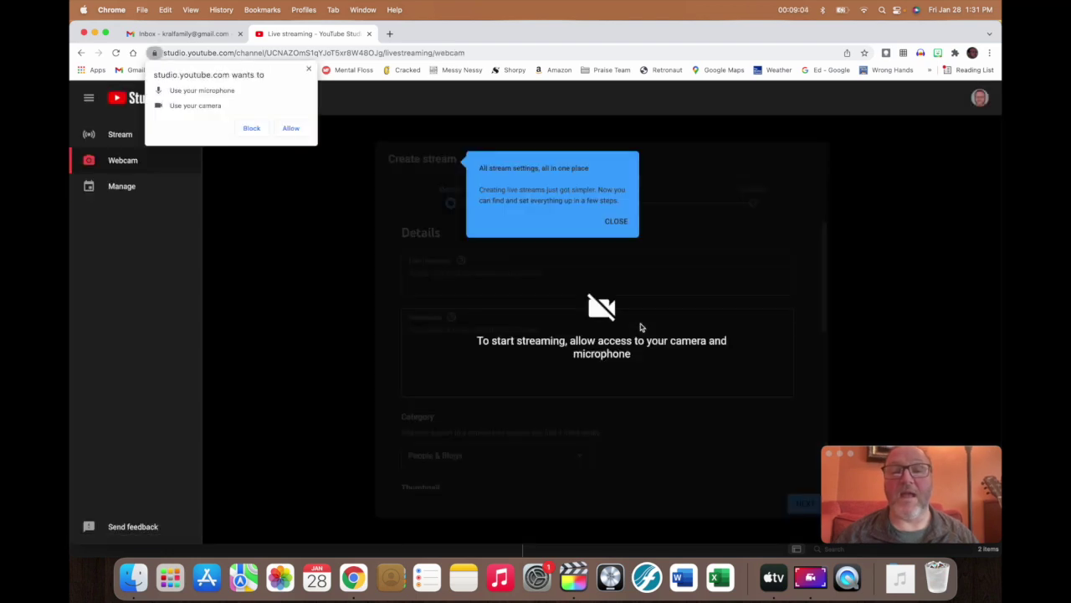
Allow the site and Chrome to use the microphone and camera, and dismiss the stream settings tip.
{"action": "left_click", "coordinate": [290, 129]}
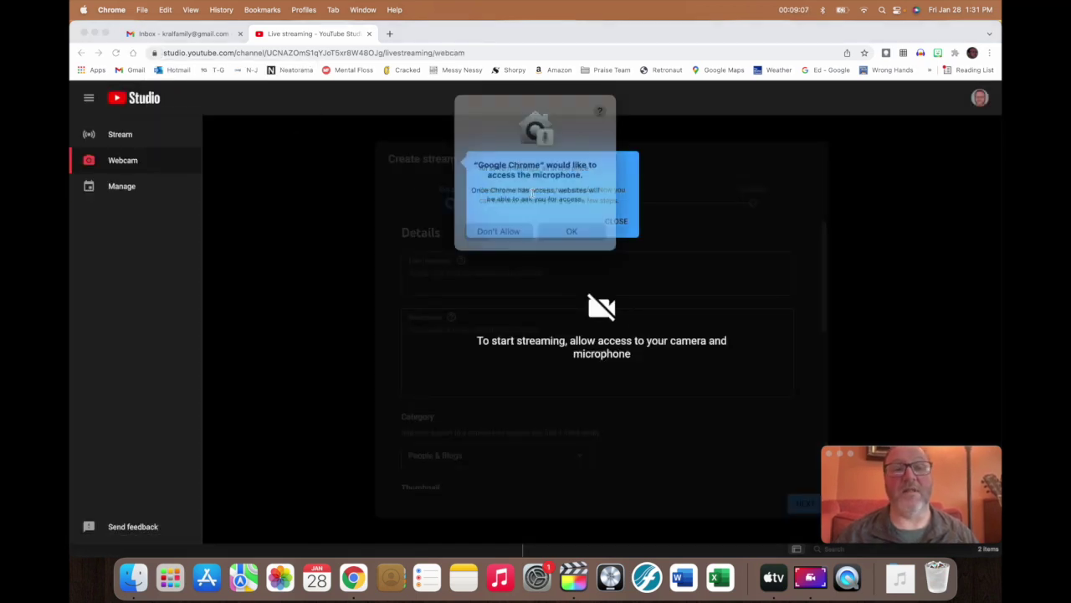
{"action": "left_click", "coordinate": [567, 226]}
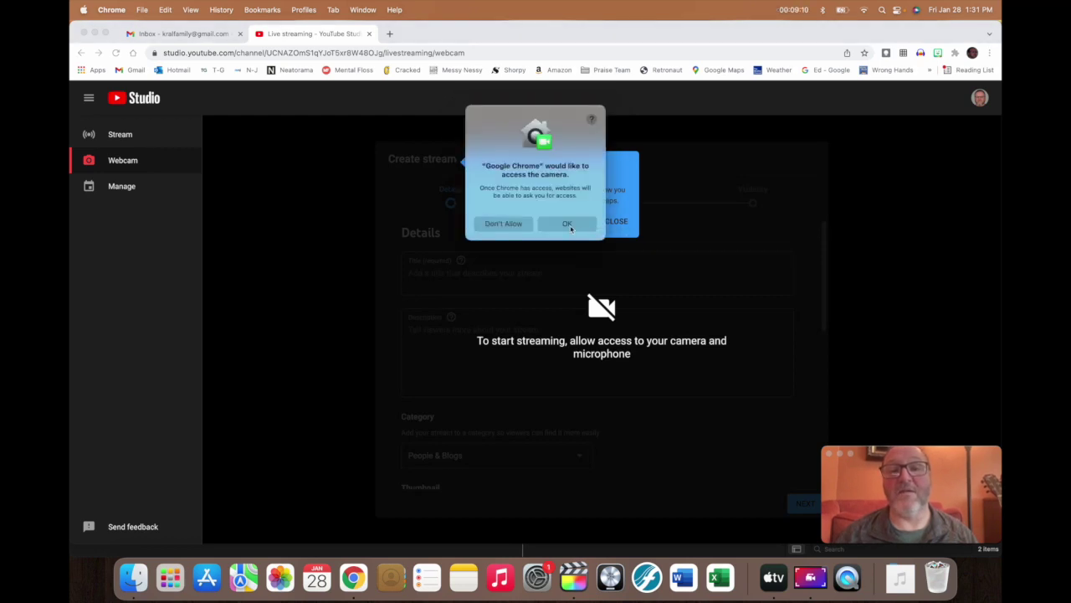
{"action": "left_click", "coordinate": [570, 227]}
{"action": "left_click", "coordinate": [617, 222]}
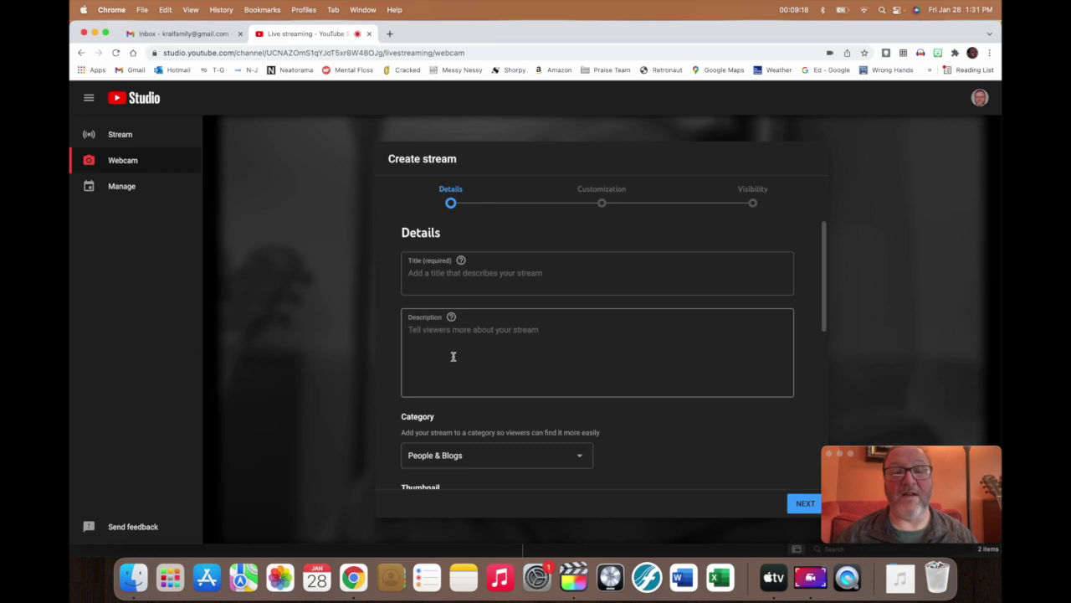
Review the webcam stream's Details options and try to continue to Customization without a title or audience choice.
{"action": "scroll", "coordinate": [492, 366], "scroll_direction": "down", "scroll_amount": 5}
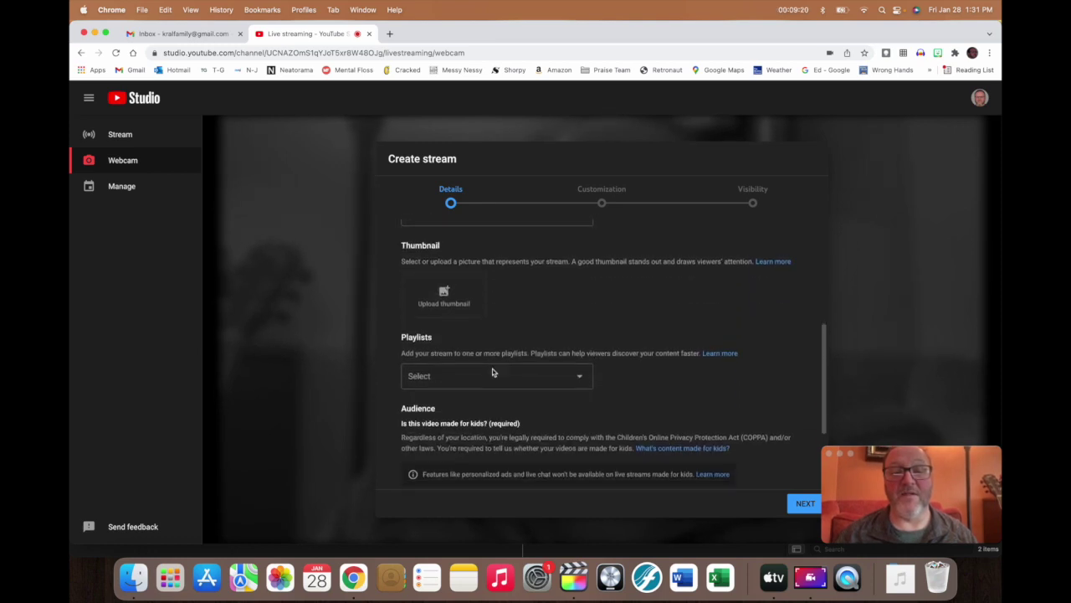
{"action": "scroll", "coordinate": [480, 406], "scroll_direction": "down", "scroll_amount": 3}
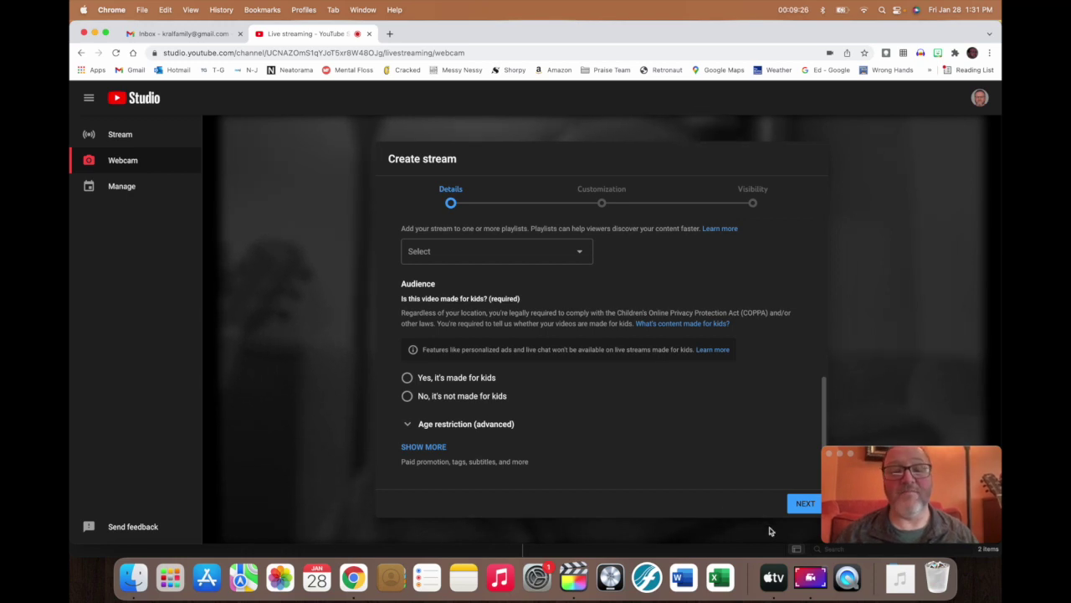
{"action": "left_click", "coordinate": [808, 504]}
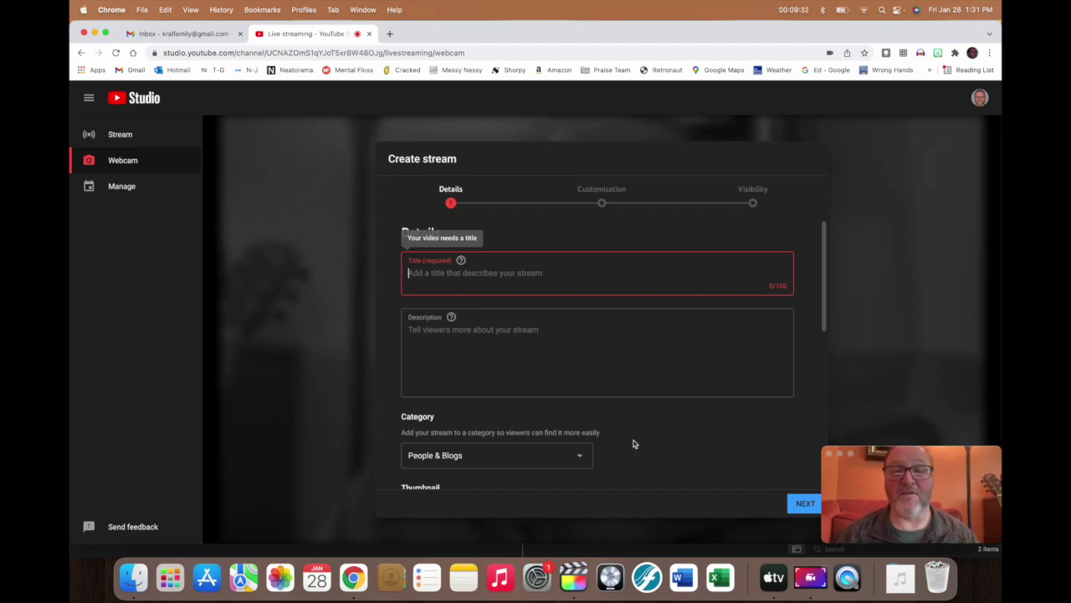
{"action": "scroll", "coordinate": [634, 443], "scroll_direction": "down", "scroll_amount": 2}
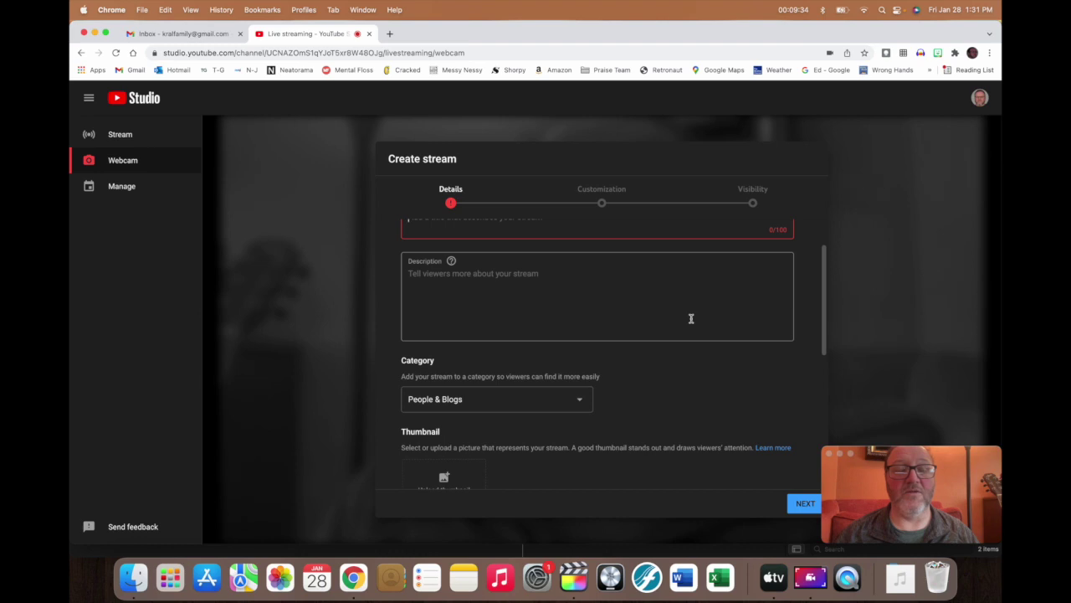
{"action": "scroll", "coordinate": [692, 318], "scroll_direction": "down", "scroll_amount": 5}
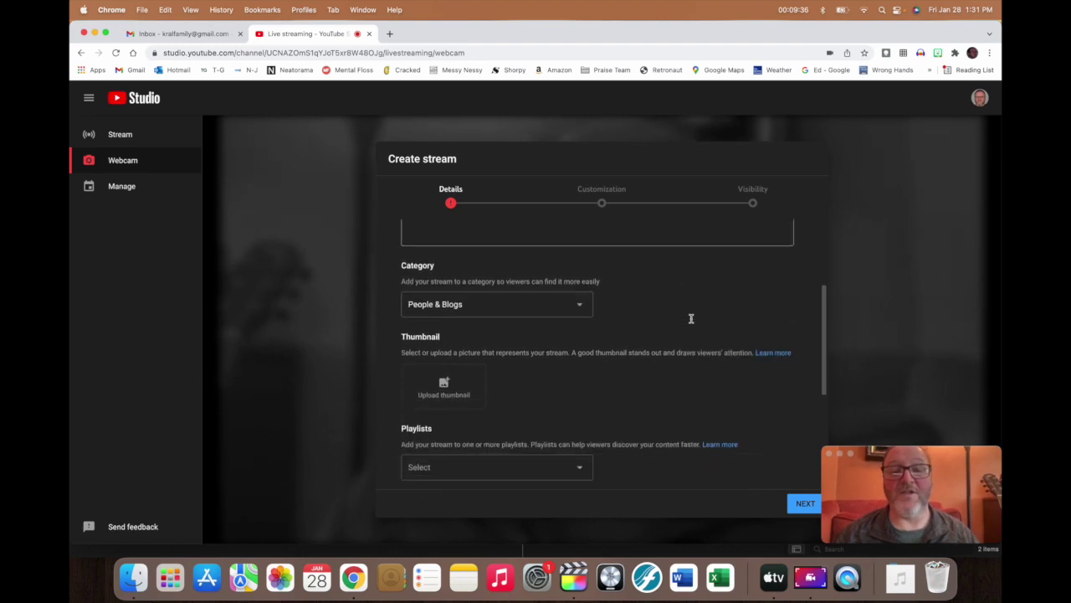
{"action": "scroll", "coordinate": [692, 322], "scroll_direction": "down", "scroll_amount": 4}
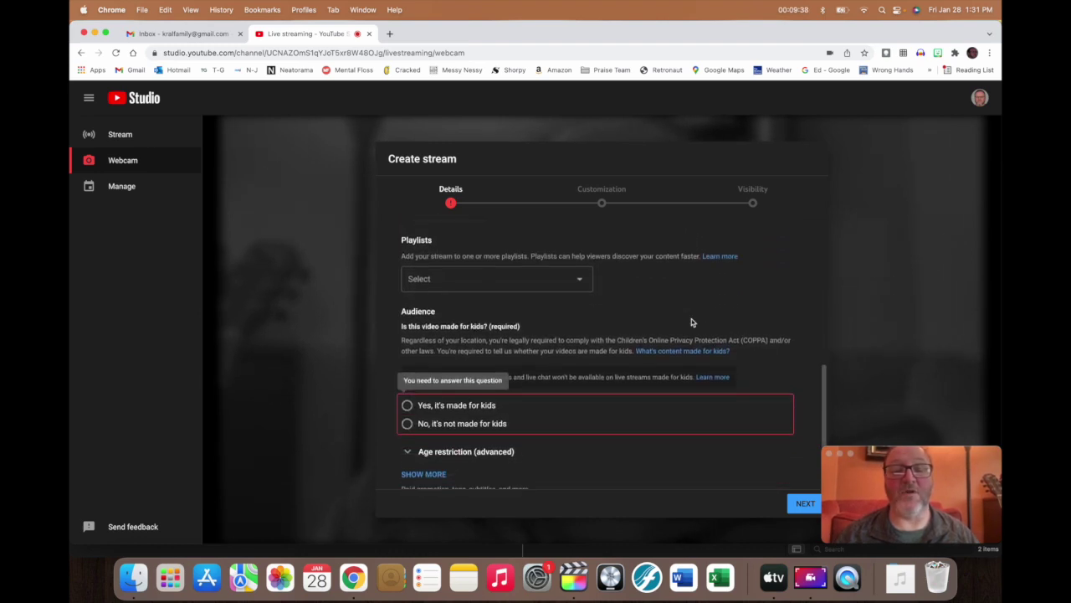
{"action": "scroll", "coordinate": [691, 322], "scroll_direction": "down", "scroll_amount": 1}
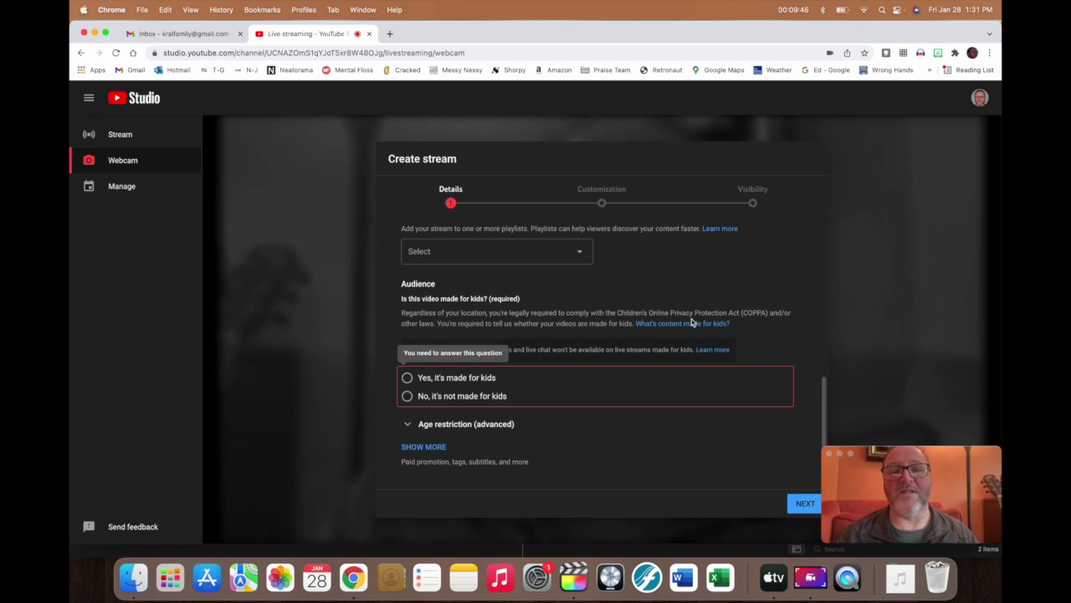
Start scheduling a stream from the stream management page and review its Details options down to the audience question.
{"action": "left_click", "coordinate": [117, 191]}
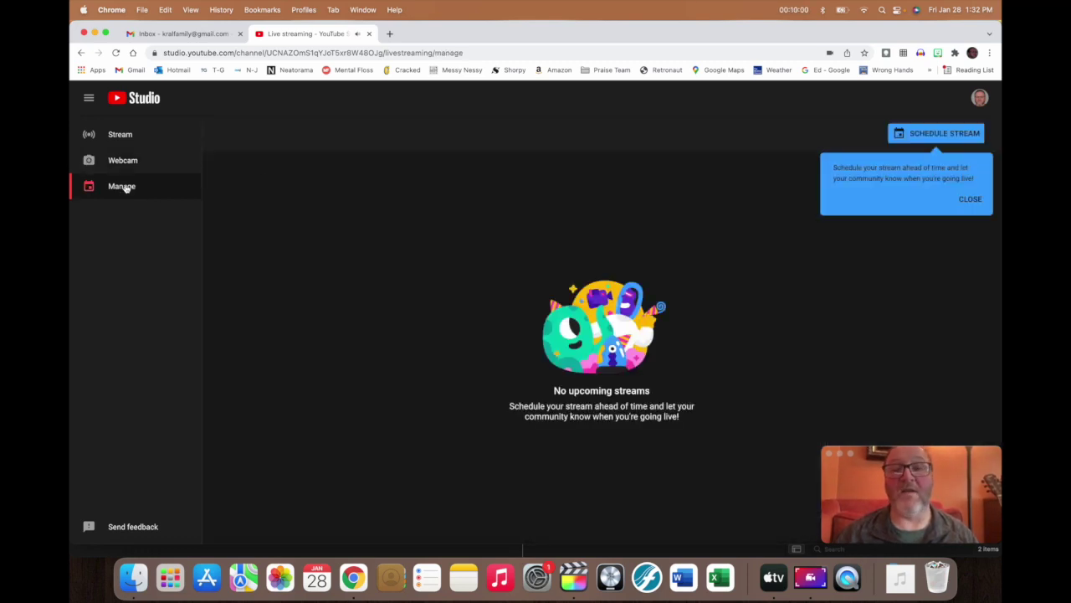
{"action": "left_click", "coordinate": [939, 136]}
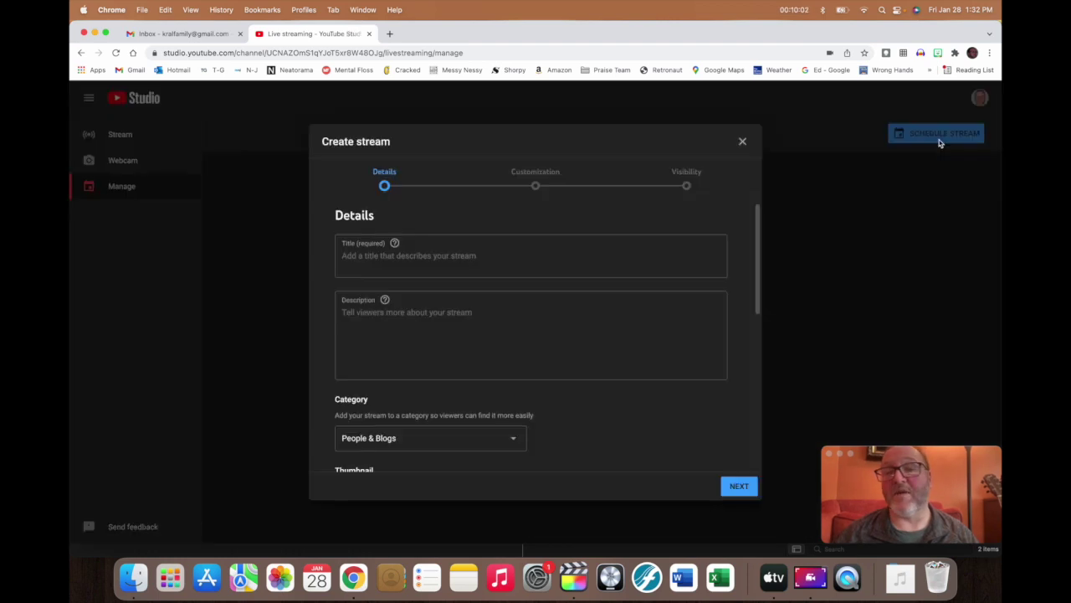
{"action": "scroll", "coordinate": [437, 280], "scroll_direction": "down", "scroll_amount": 5}
{"action": "scroll", "coordinate": [437, 278], "scroll_direction": "down", "scroll_amount": 3}
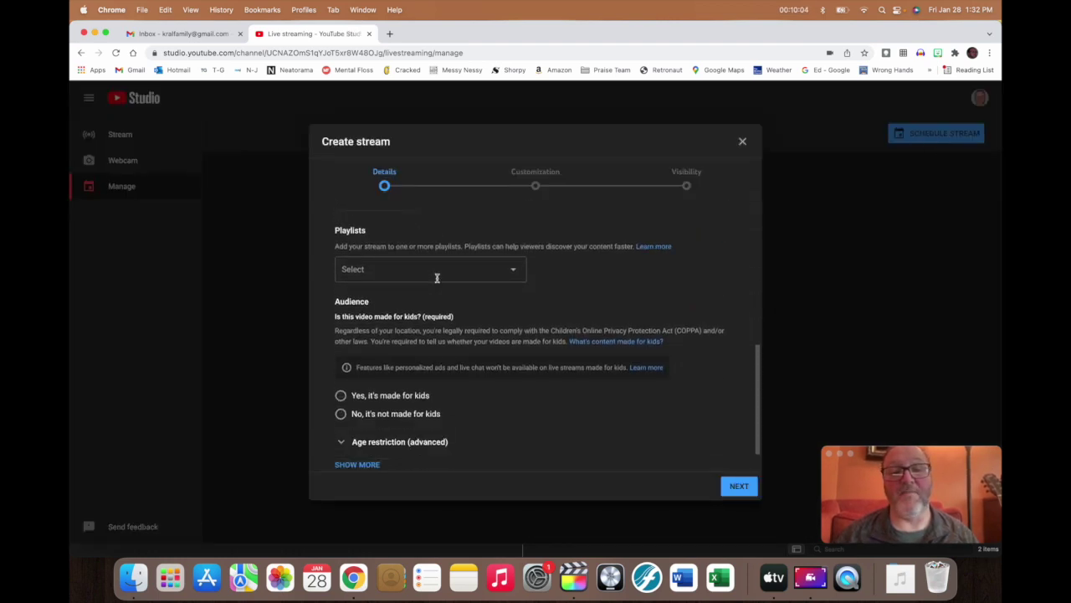